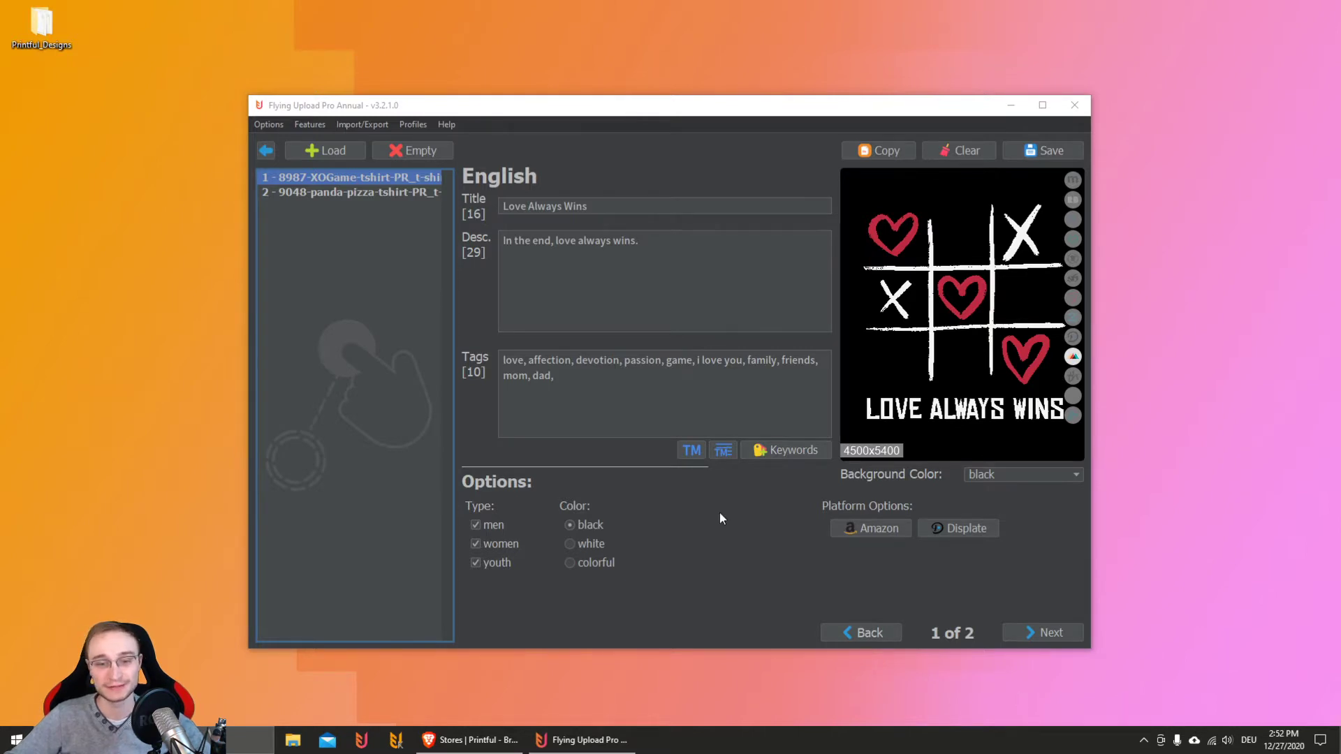
After reviewing designs, choose Printful.com as the template POD platform and enable the Etsy store
{"action": "left_click", "coordinate": [408, 194]}
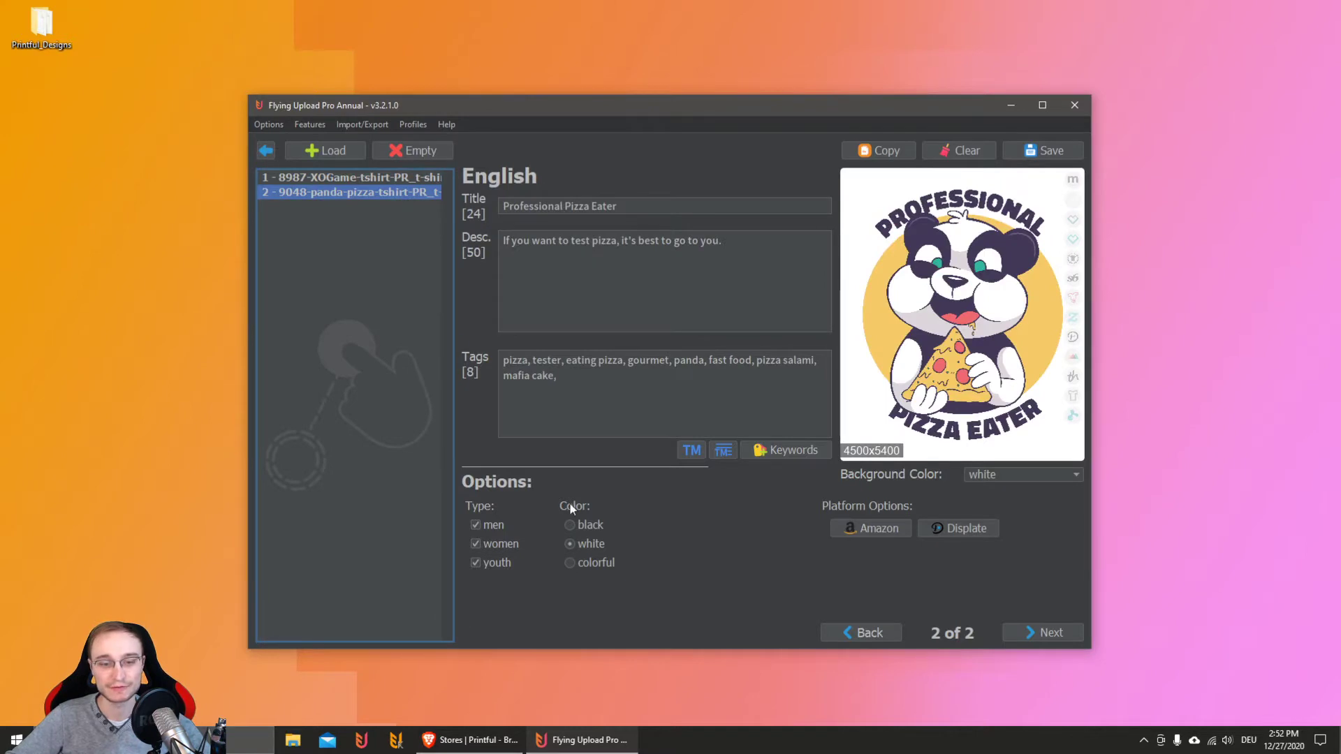
{"action": "left_click", "coordinate": [403, 178]}
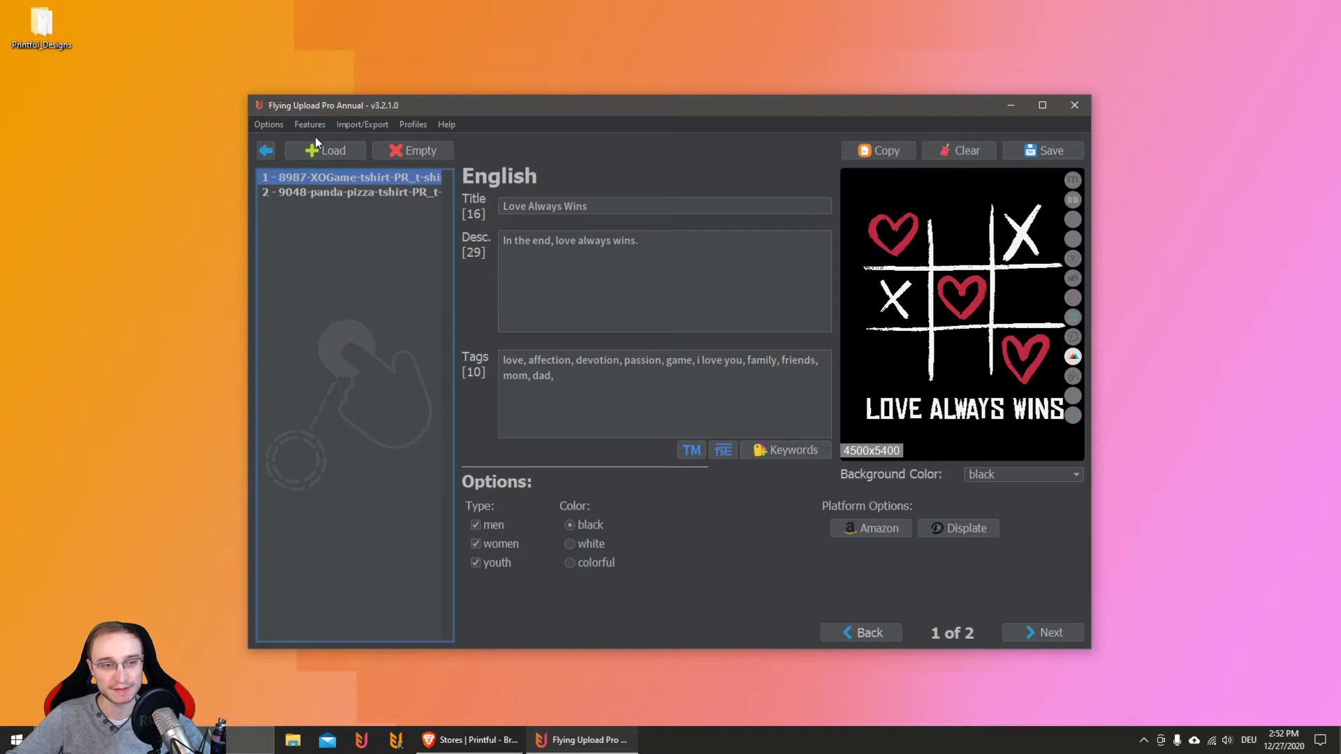
{"action": "left_click", "coordinate": [280, 125]}
{"action": "left_click", "coordinate": [288, 170]}
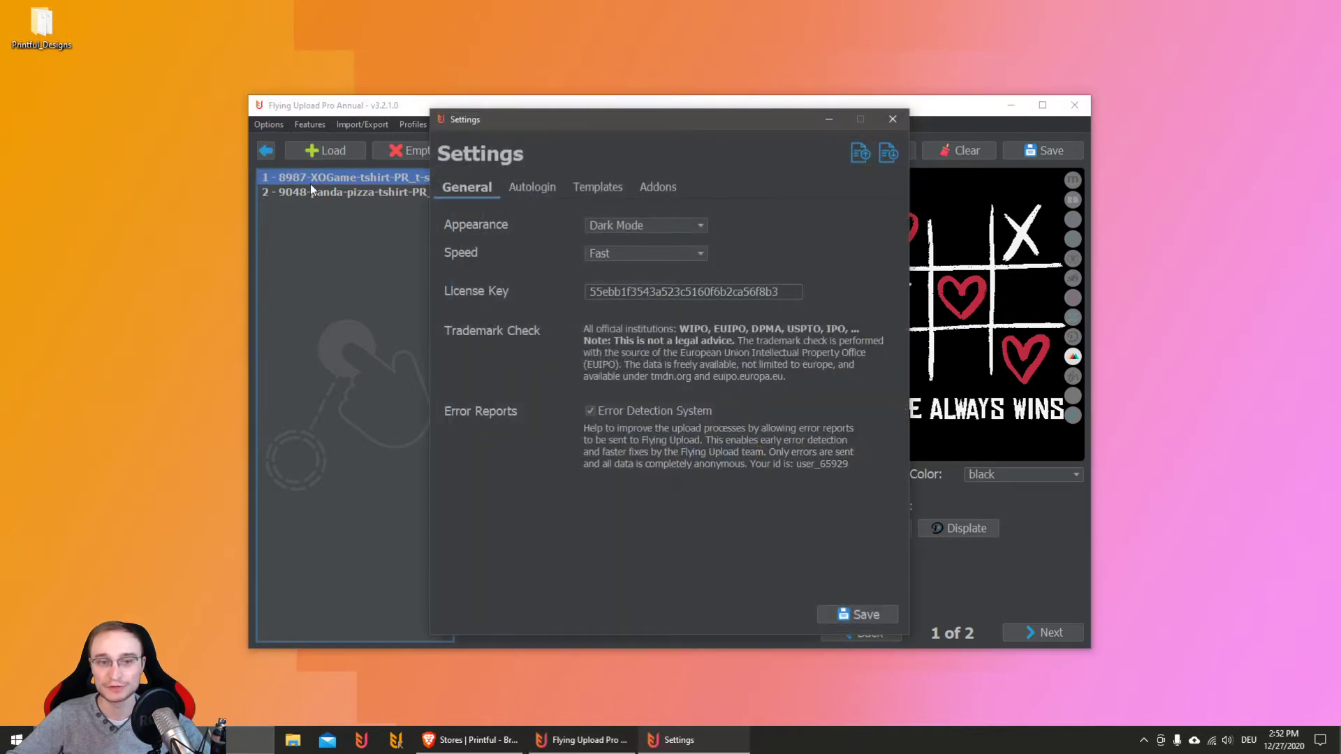
{"action": "left_click", "coordinate": [601, 188]}
{"action": "left_click", "coordinate": [607, 218]}
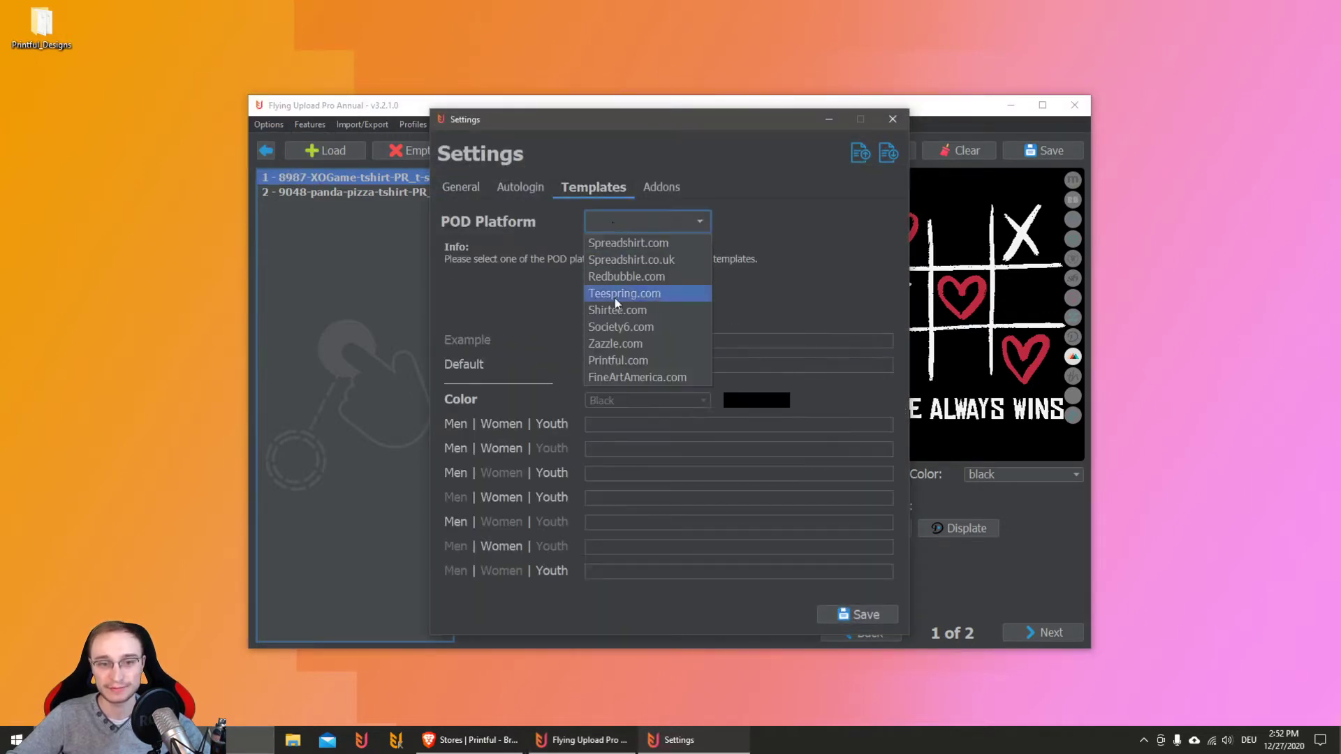
{"action": "left_click", "coordinate": [615, 294]}
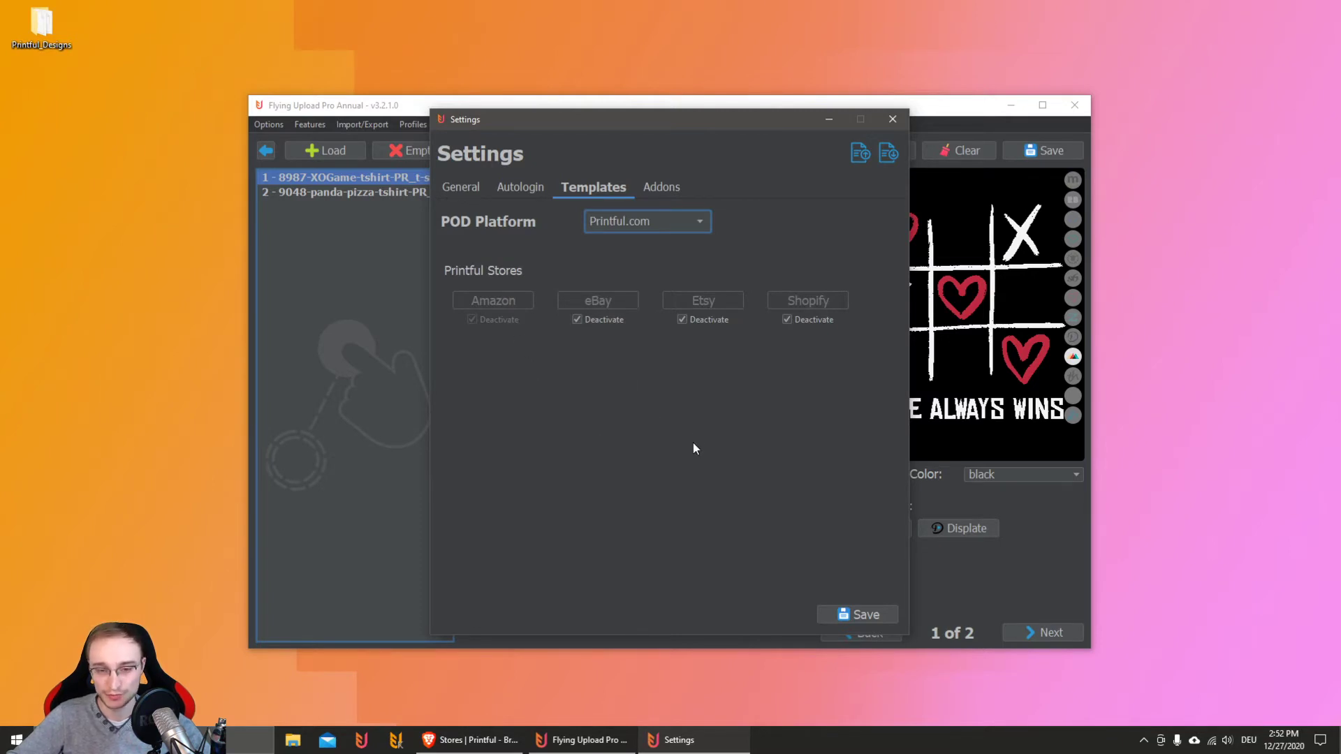
{"action": "left_click", "coordinate": [683, 319]}
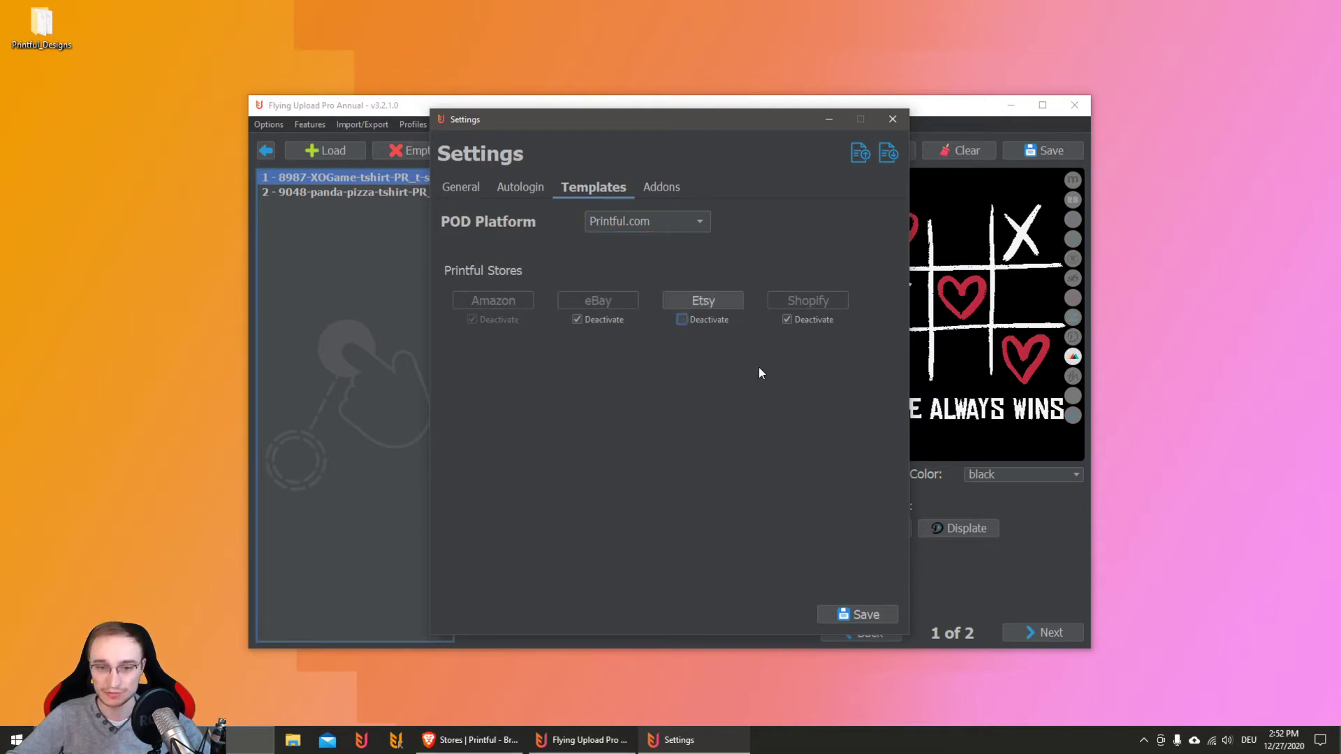
Enter FlyingUpload as the Etsy store name, checking it against the Printful store
{"action": "left_click", "coordinate": [726, 305]}
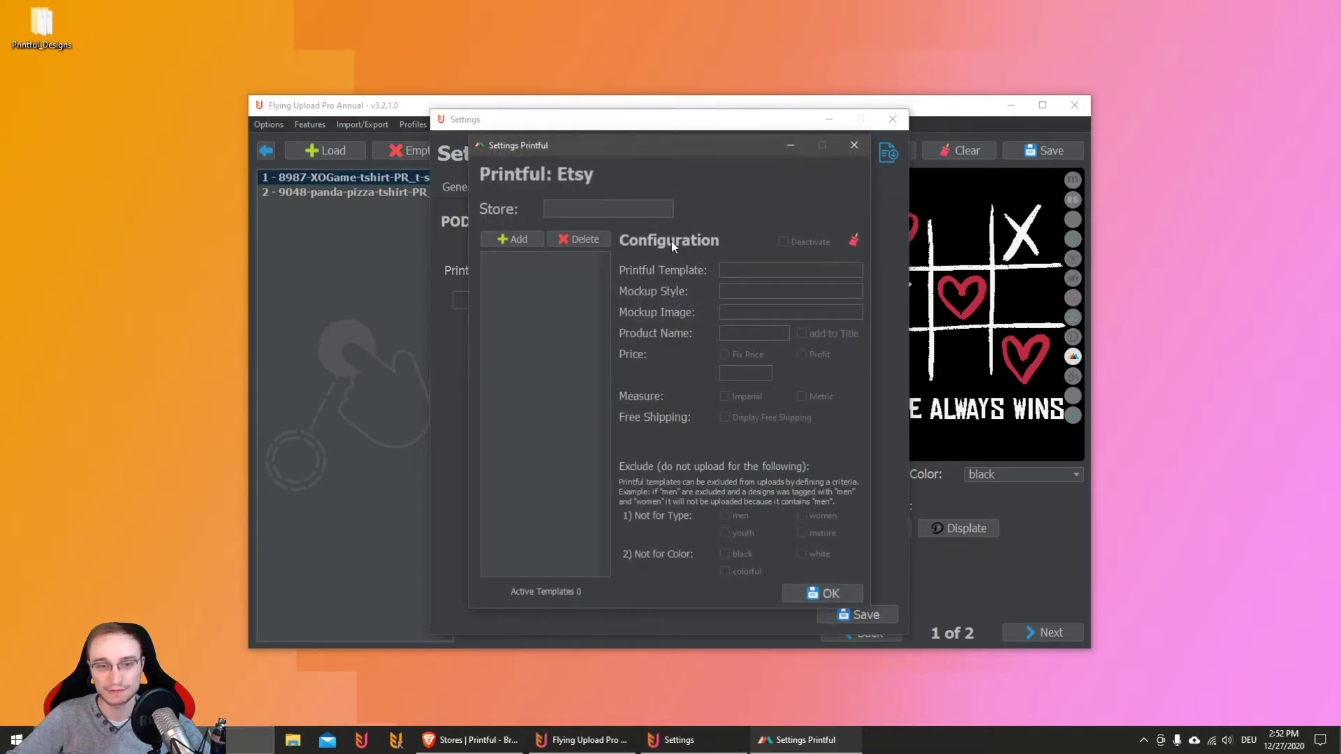
{"action": "left_click", "coordinate": [640, 213]}
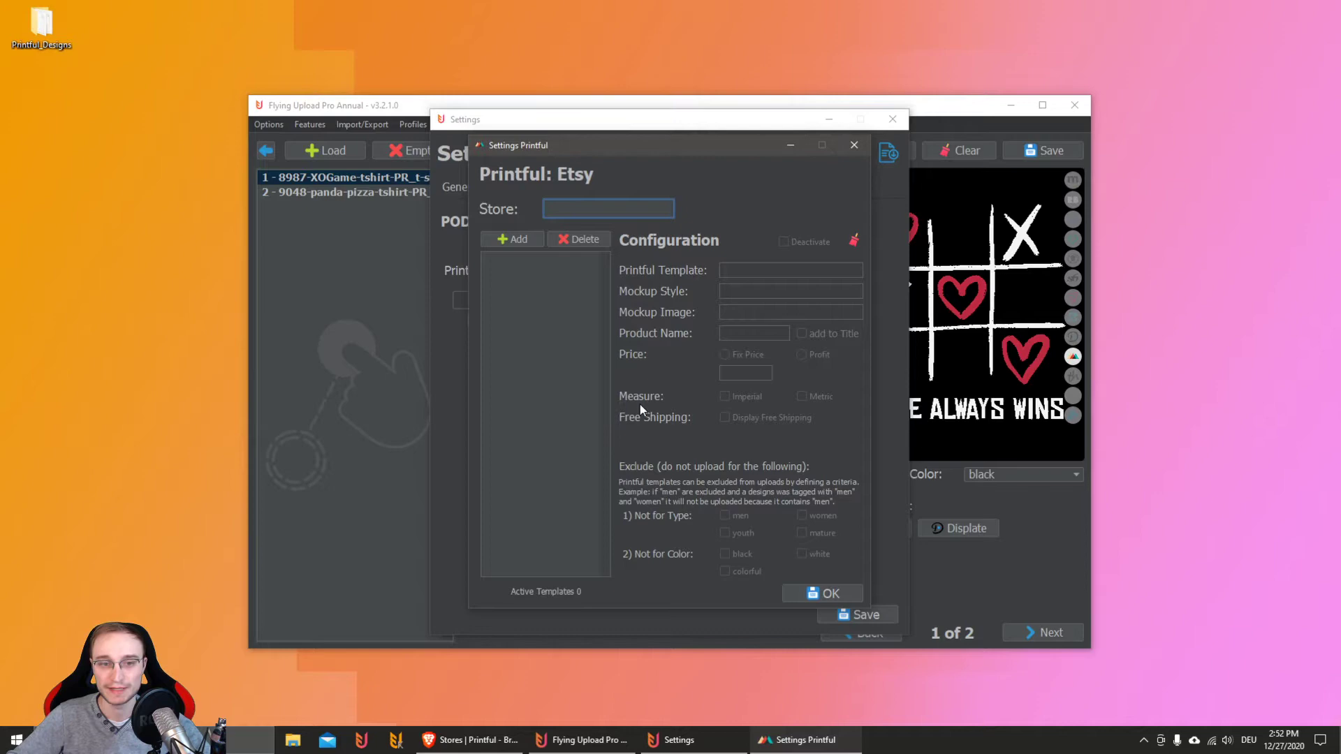
{"action": "left_click", "coordinate": [471, 739]}
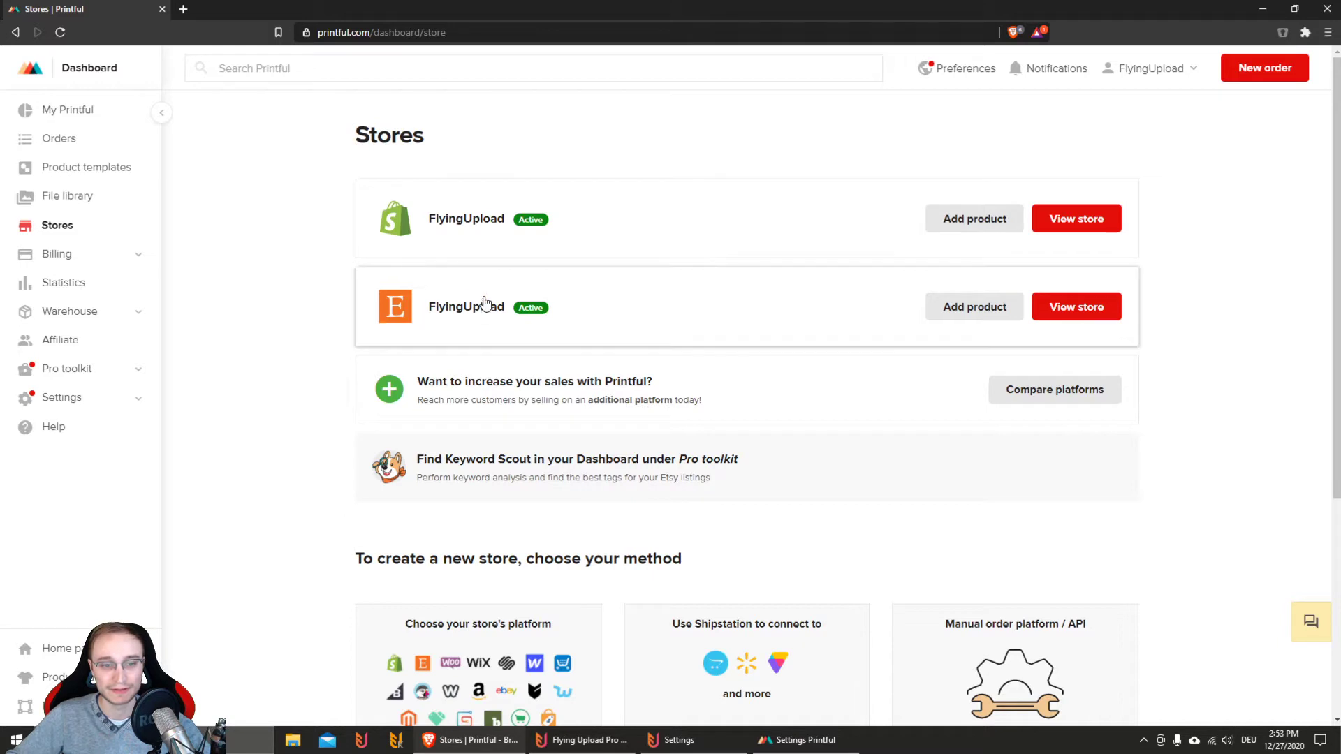
{"action": "left_click", "coordinate": [796, 739]}
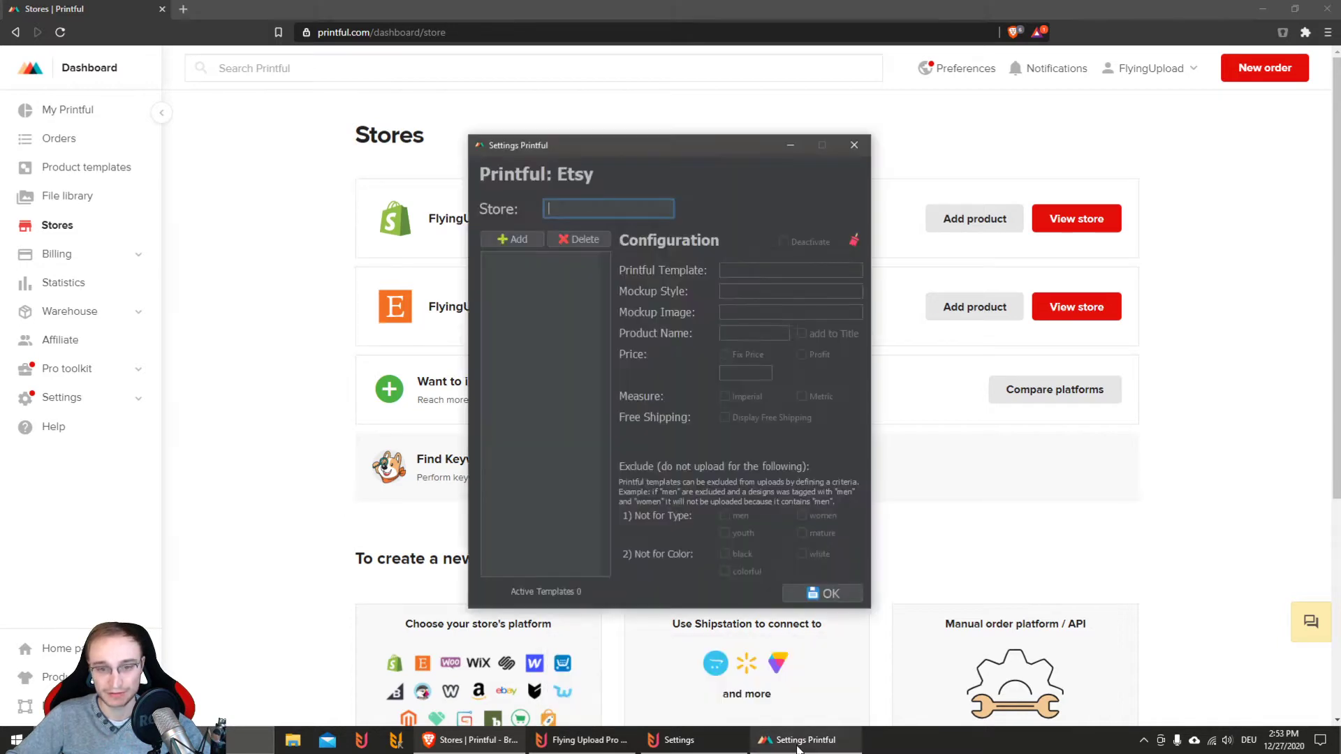
{"action": "type", "text": "Flying"}
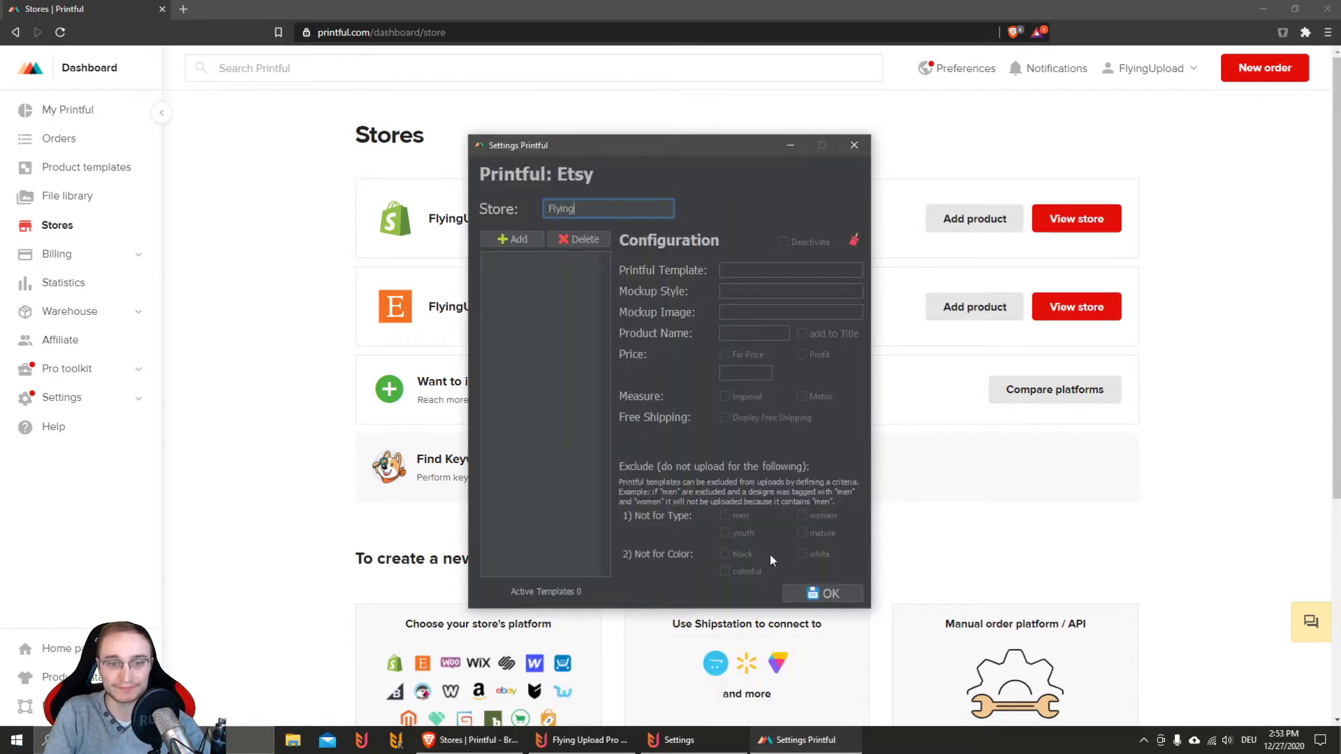
{"action": "type", "text": "Upload"}
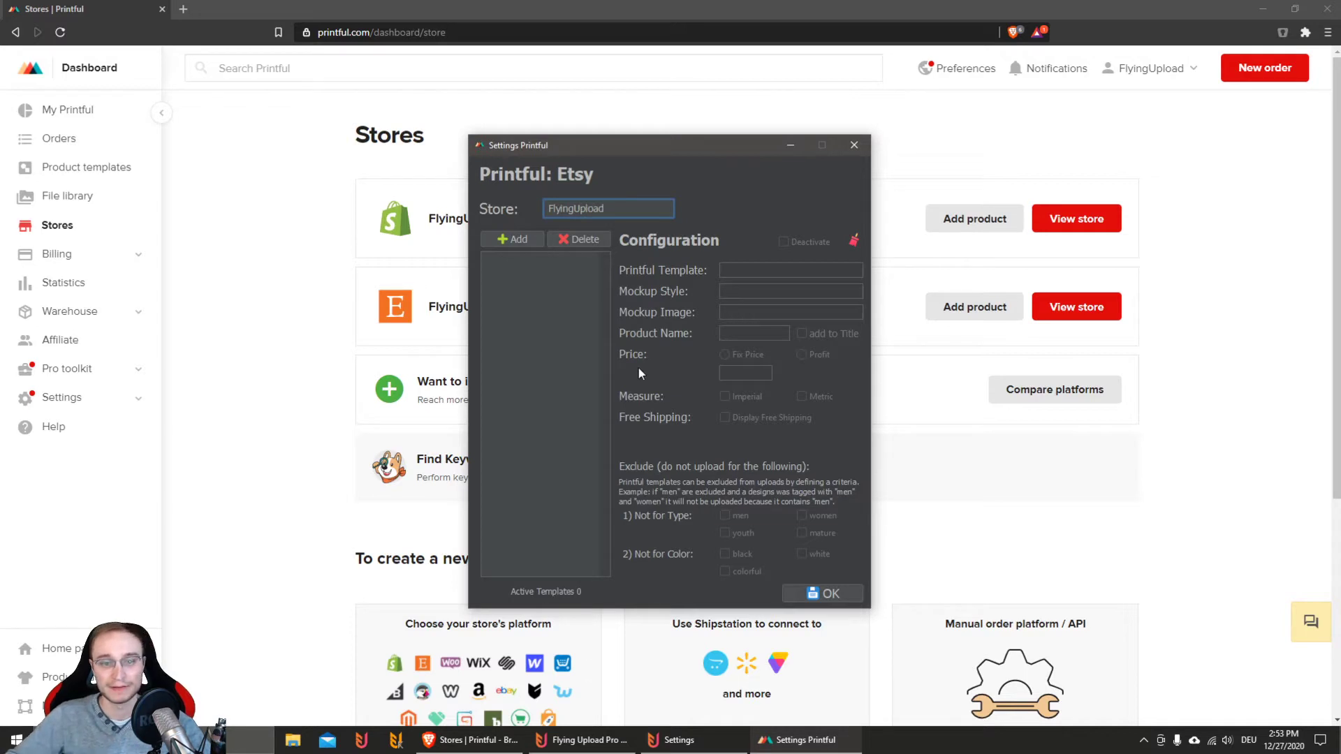
Add a new Etsy template named T-Shirt Black
{"action": "left_click", "coordinate": [510, 239]}
{"action": "left_click", "coordinate": [658, 377]}
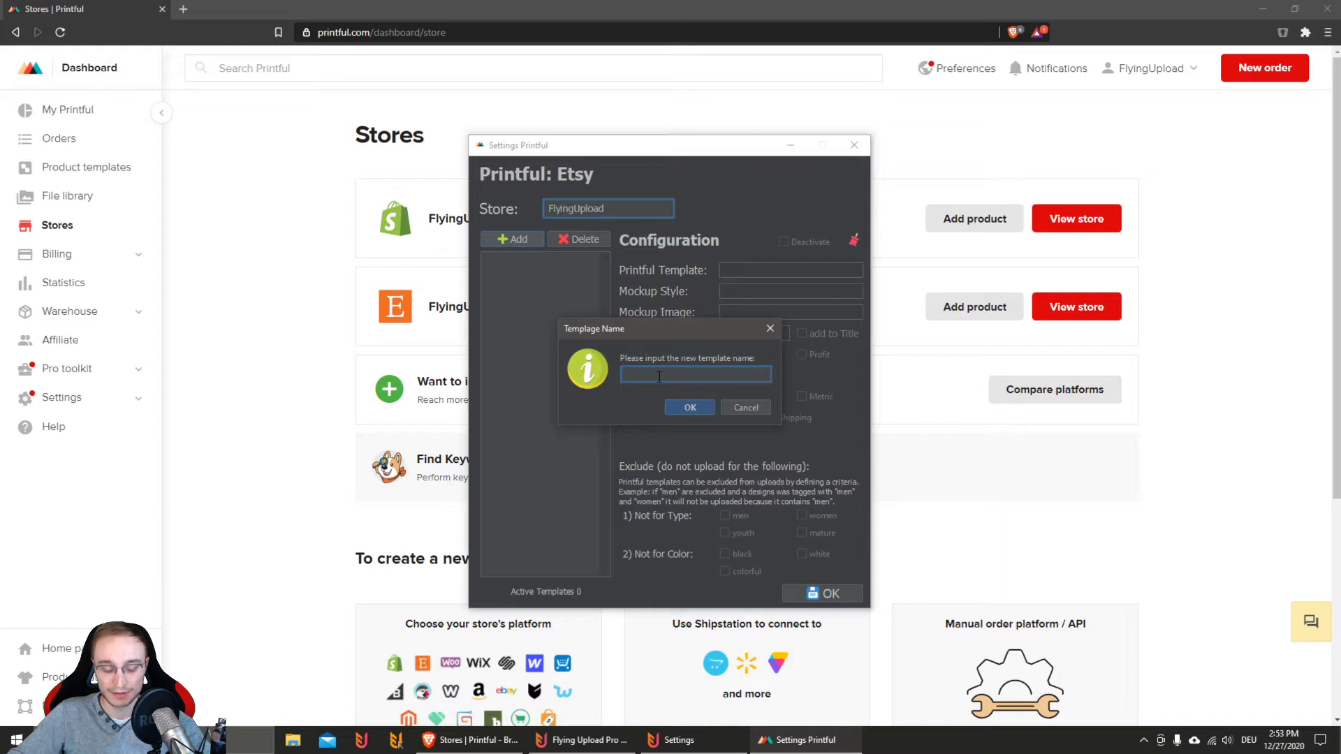
{"action": "type", "text": "T-S"}
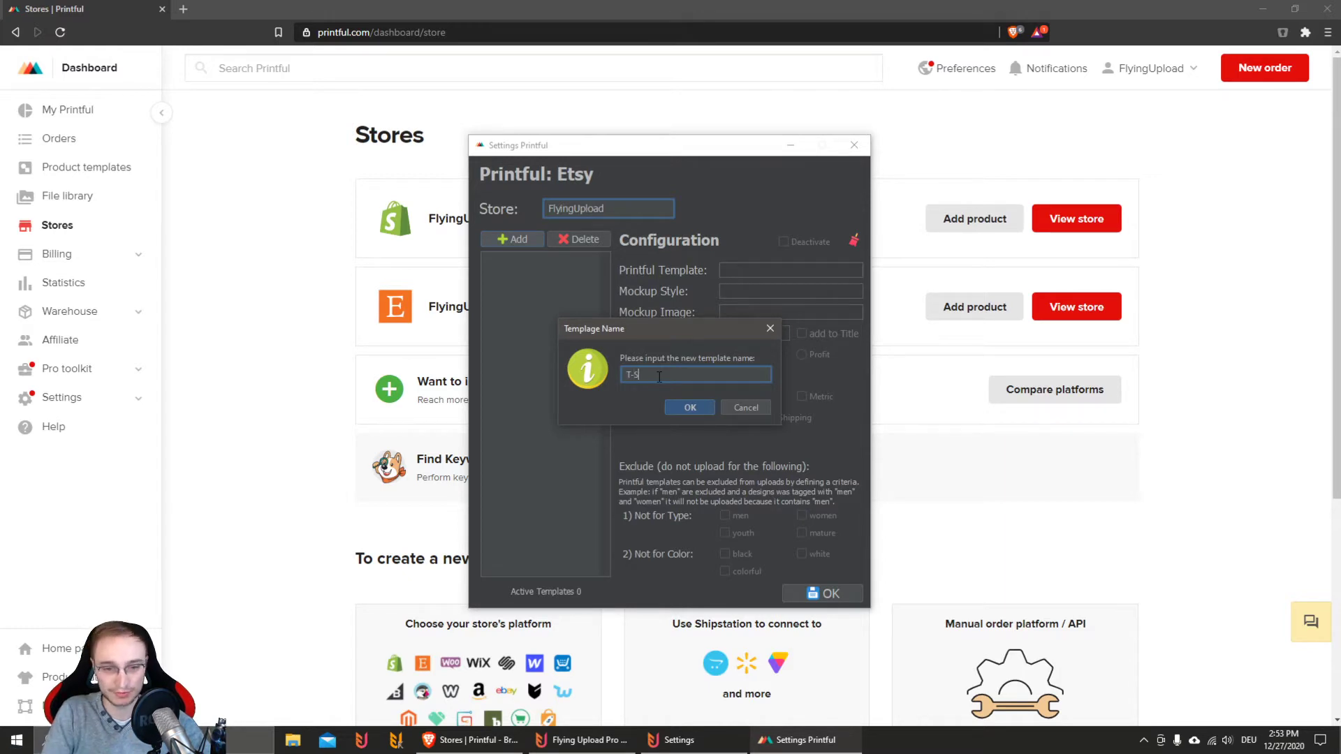
{"action": "type", "text": "hirt Black"}
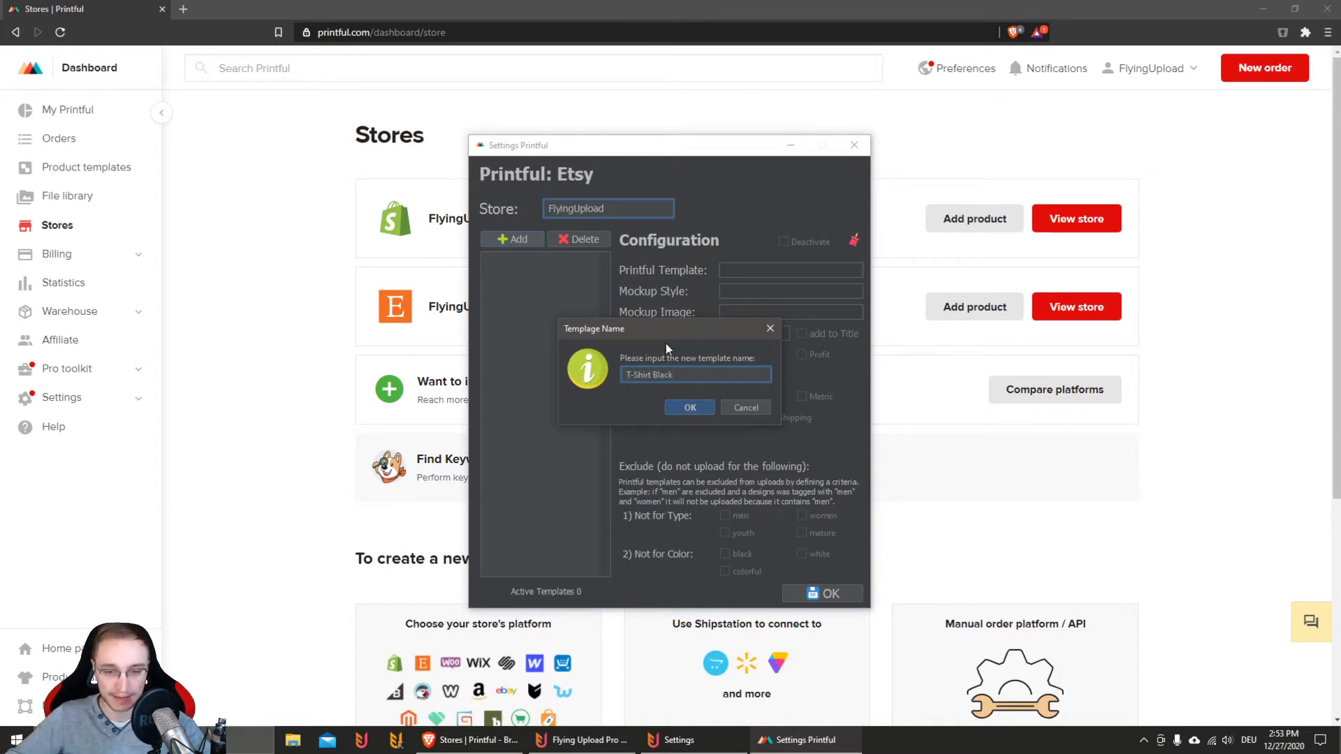
{"action": "left_click", "coordinate": [693, 404]}
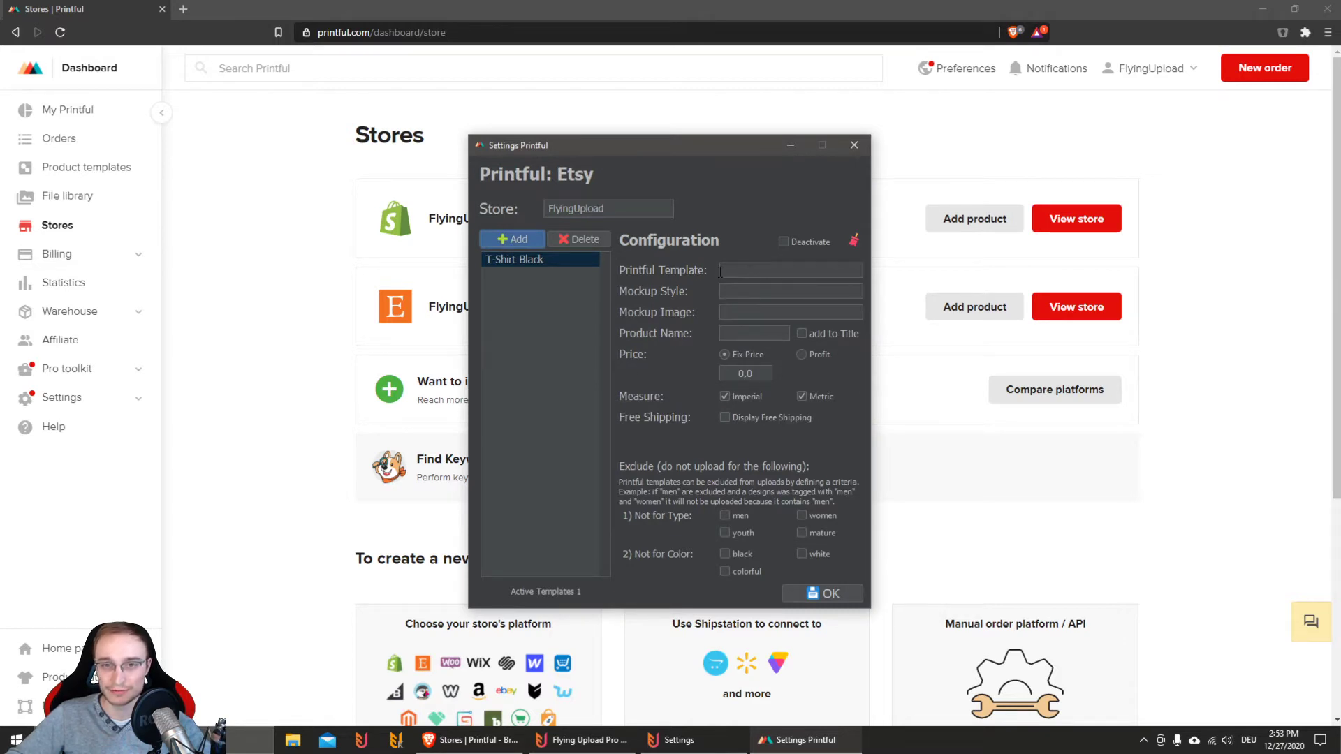
Find the saved T-Shirt template in Printful and enter T-Shirt as the Printful Template
{"action": "left_click", "coordinate": [338, 315]}
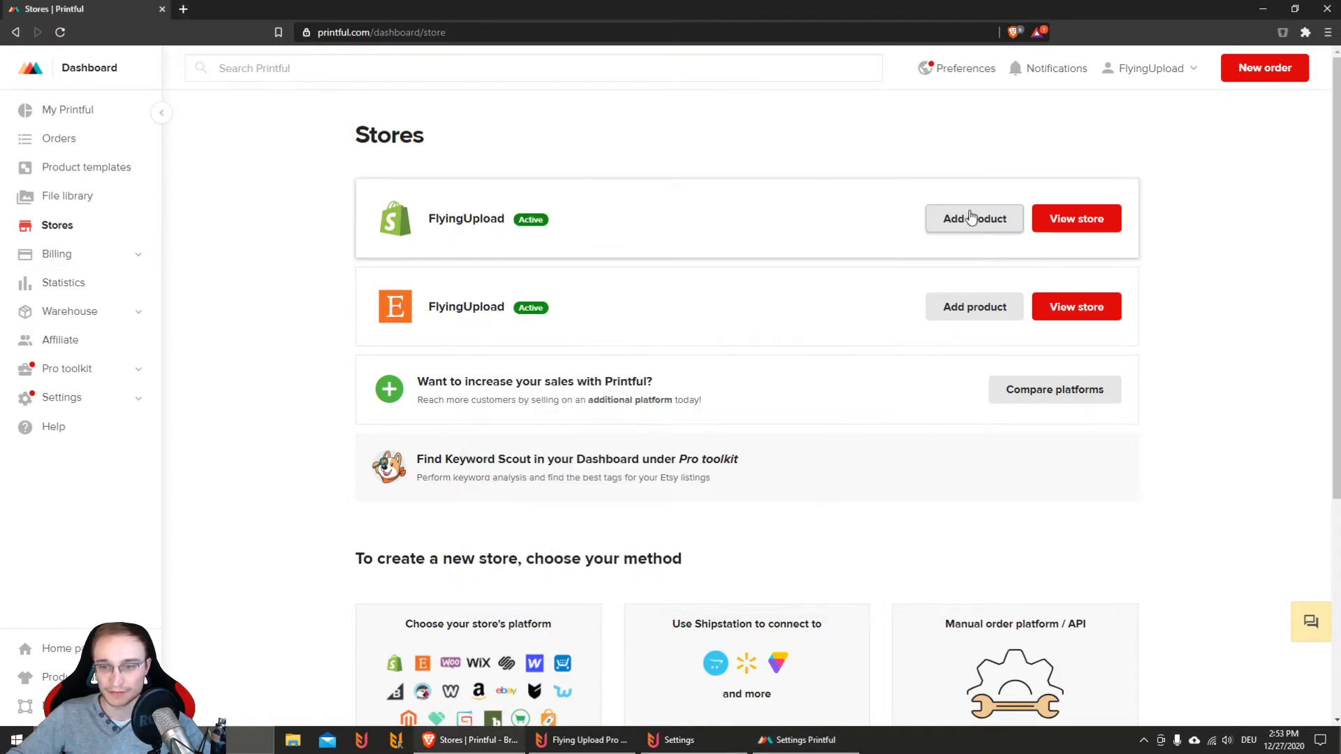
{"action": "left_click", "coordinate": [974, 306]}
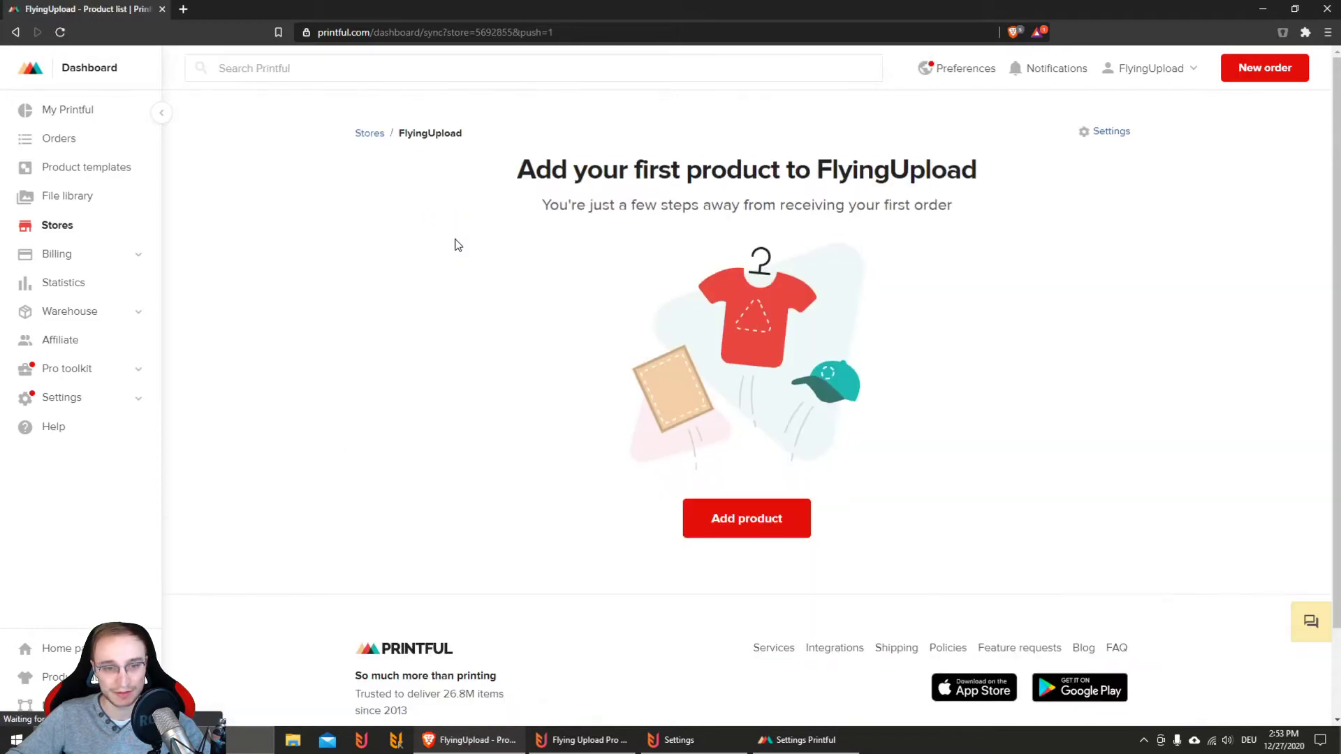
{"action": "left_click", "coordinate": [739, 521]}
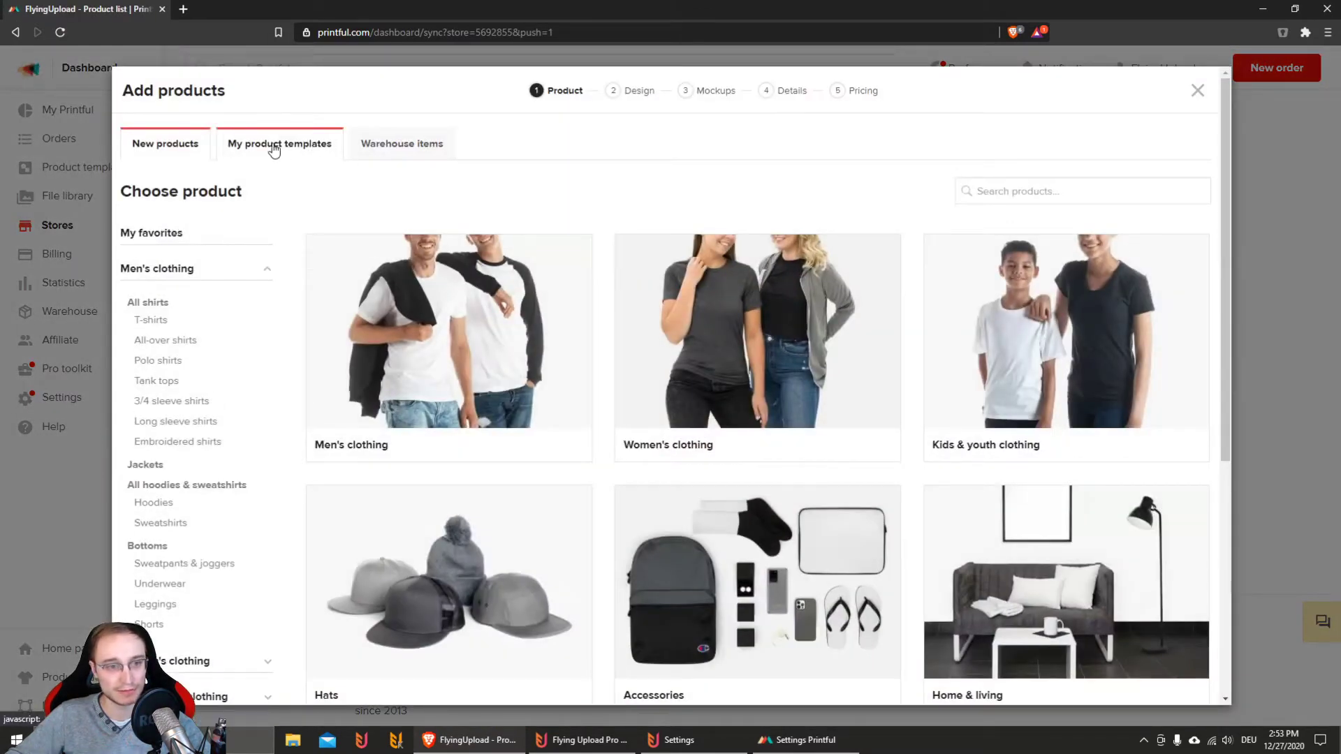
{"action": "left_click", "coordinate": [272, 147]}
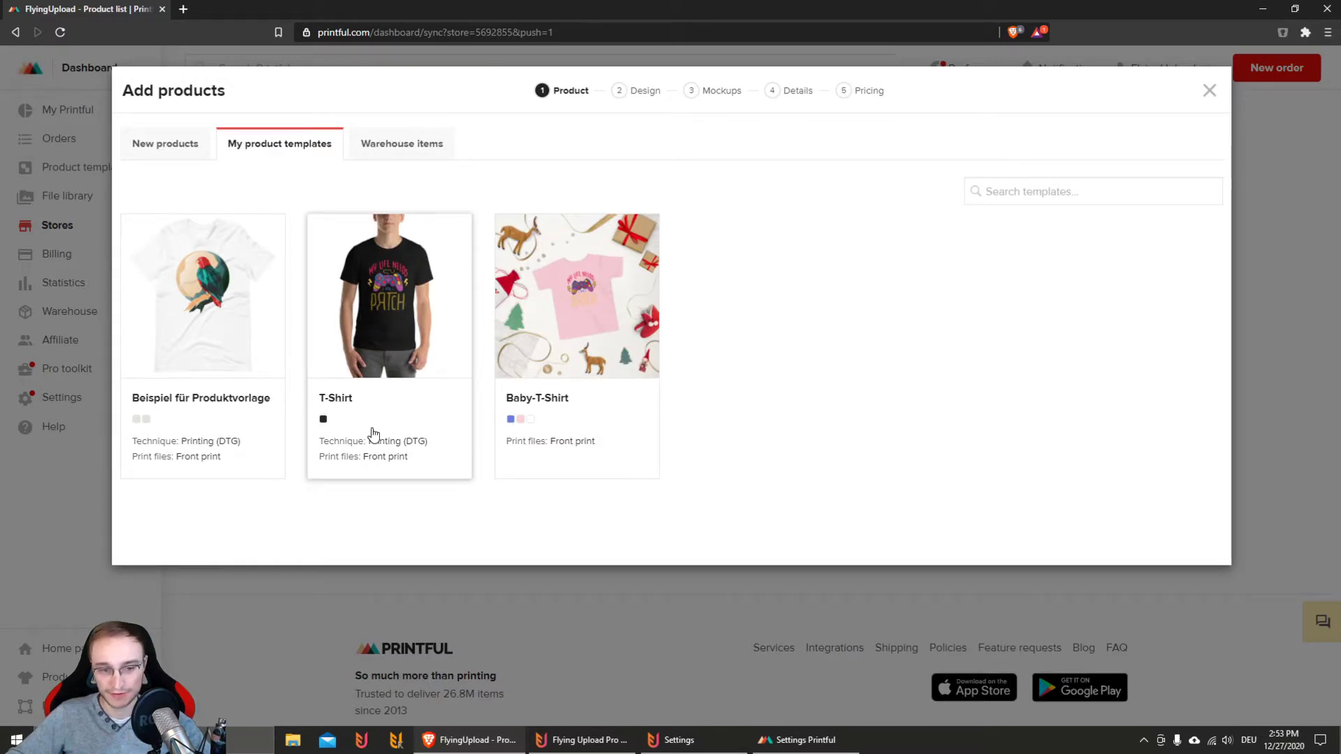
{"action": "left_click", "coordinate": [802, 740]}
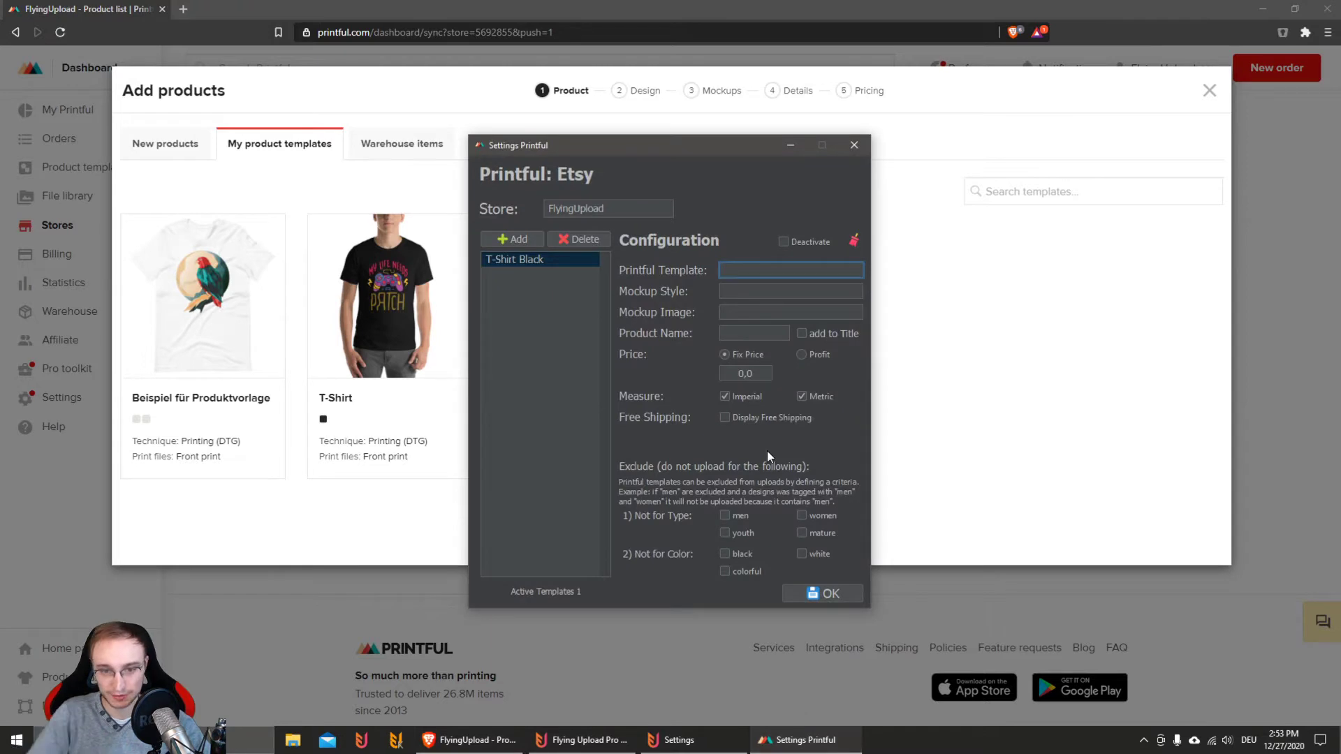
{"action": "type", "text": "T-Shirt"}
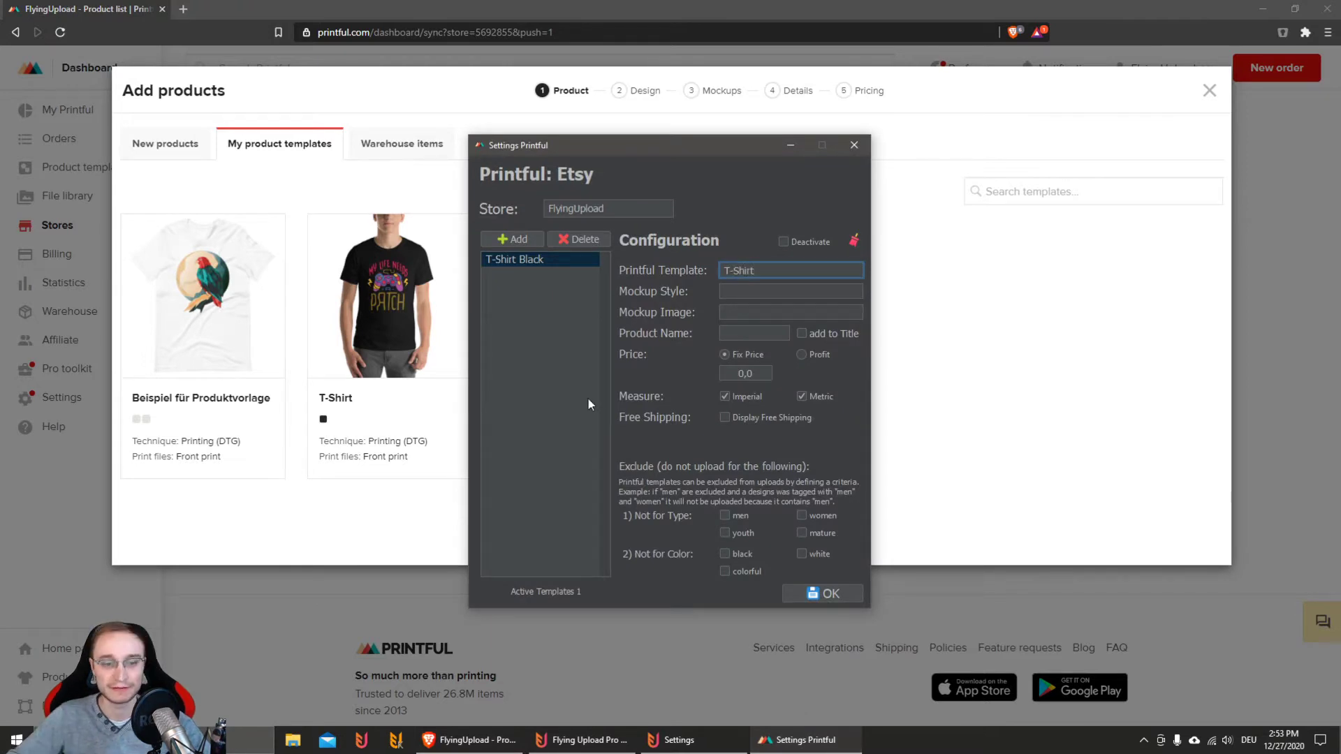
Copy the Men's mockups style from Printful's T-Shirt template into the Mockup Style field
{"action": "left_click", "coordinate": [380, 416]}
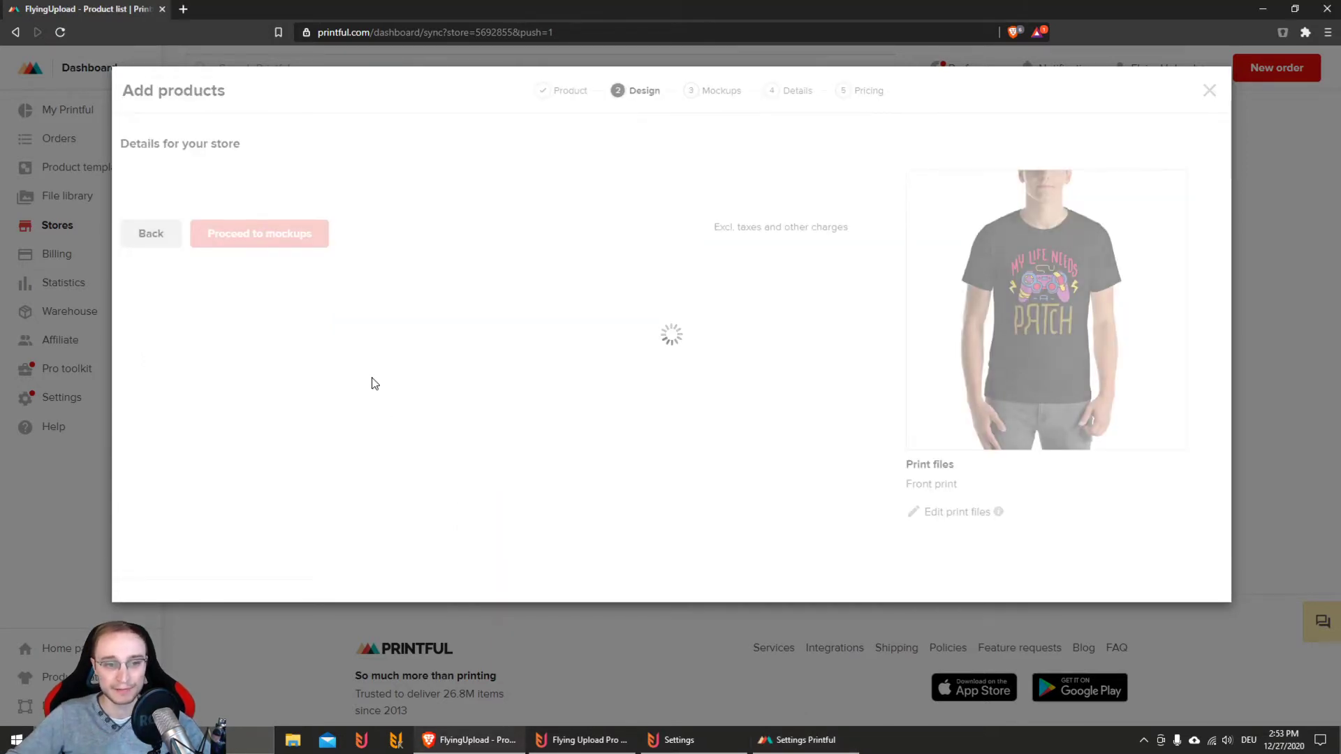
{"action": "left_click", "coordinate": [295, 672]}
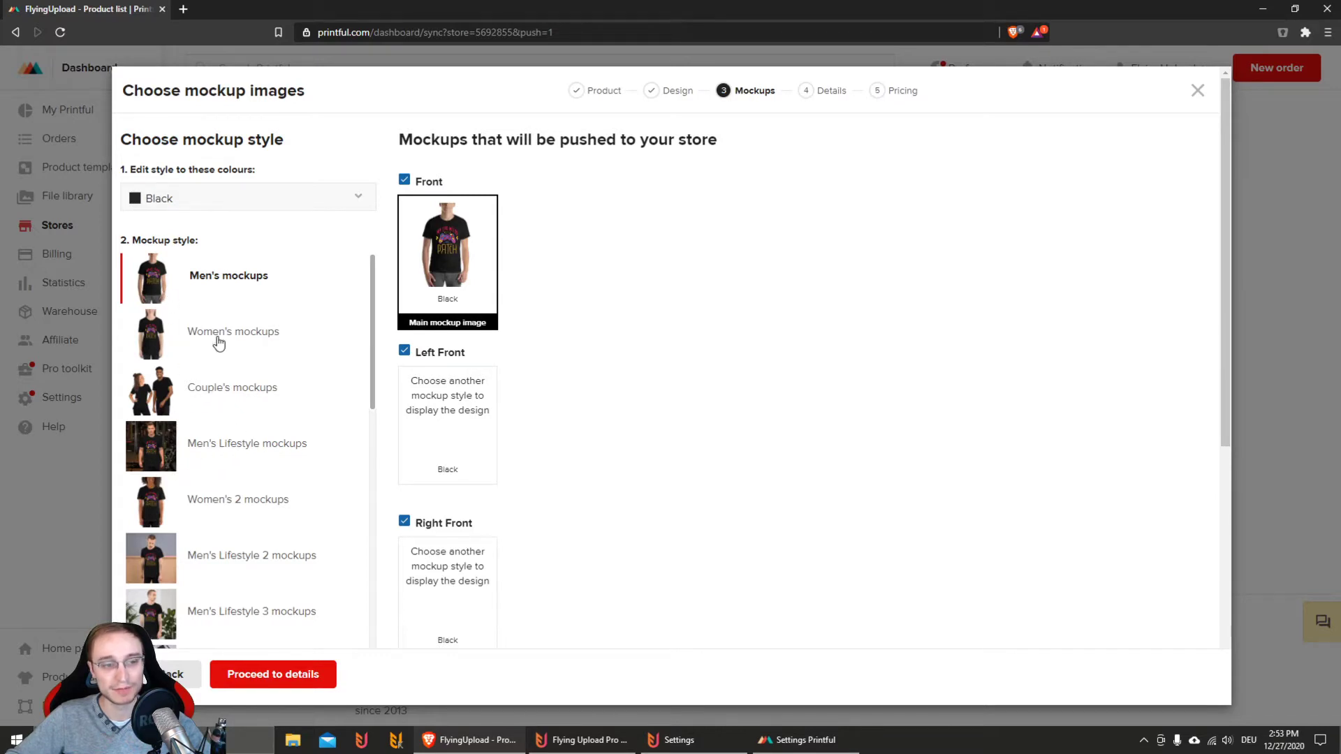
{"action": "left_click_drag", "start_coordinate": [275, 278], "coordinate": [191, 279]}
{"action": "key", "text": "ctrl+c"}
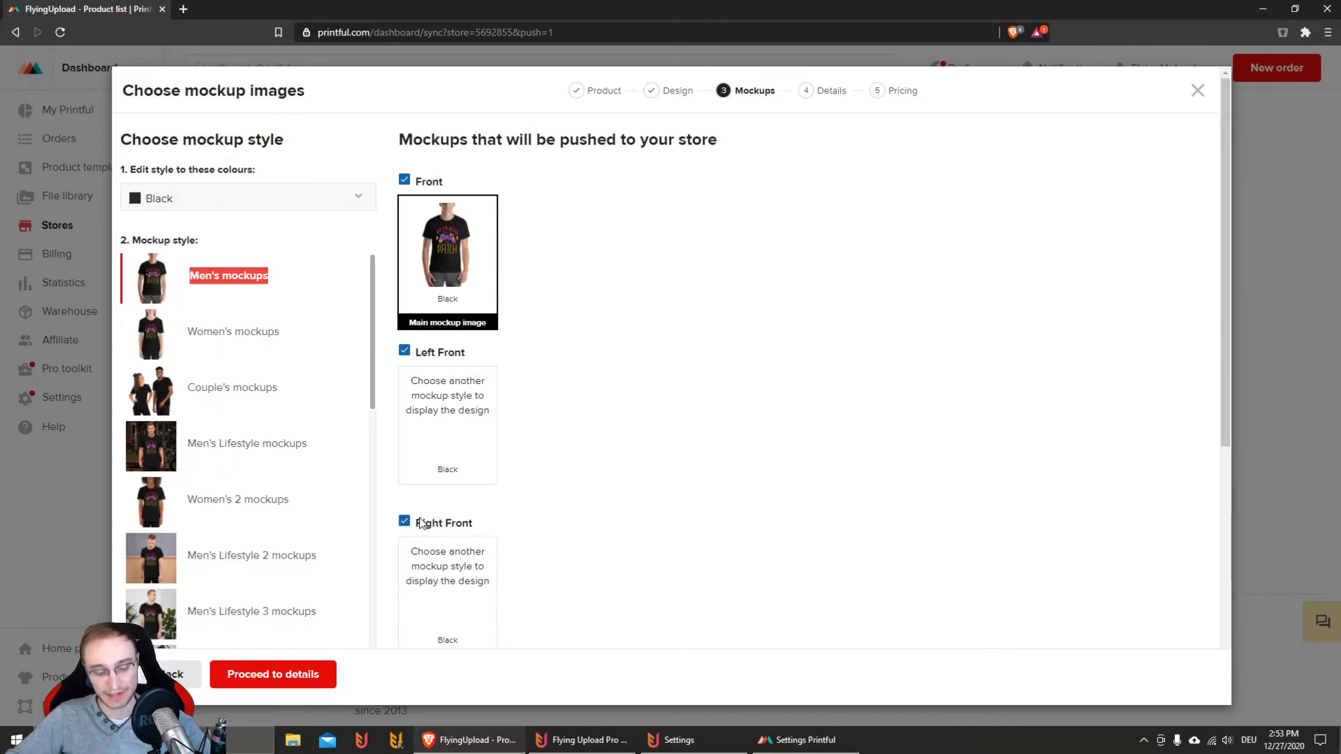
{"action": "left_click", "coordinate": [796, 740]}
{"action": "key", "text": "Tab"}
{"action": "key", "text": "ctrl+v"}
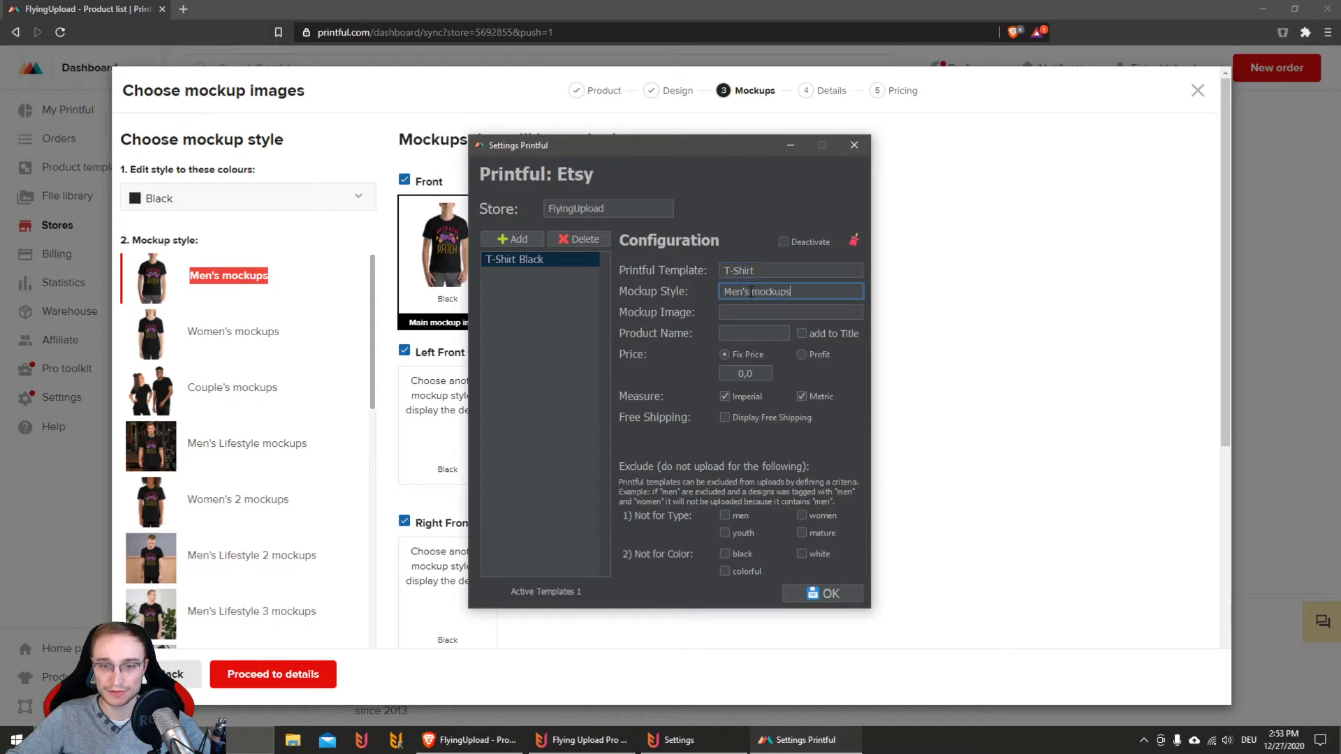
Enter Black as the Mockup Image and T-Shirt as the Product Name
{"action": "left_click_drag", "start_coordinate": [643, 159], "coordinate": [843, 162]}
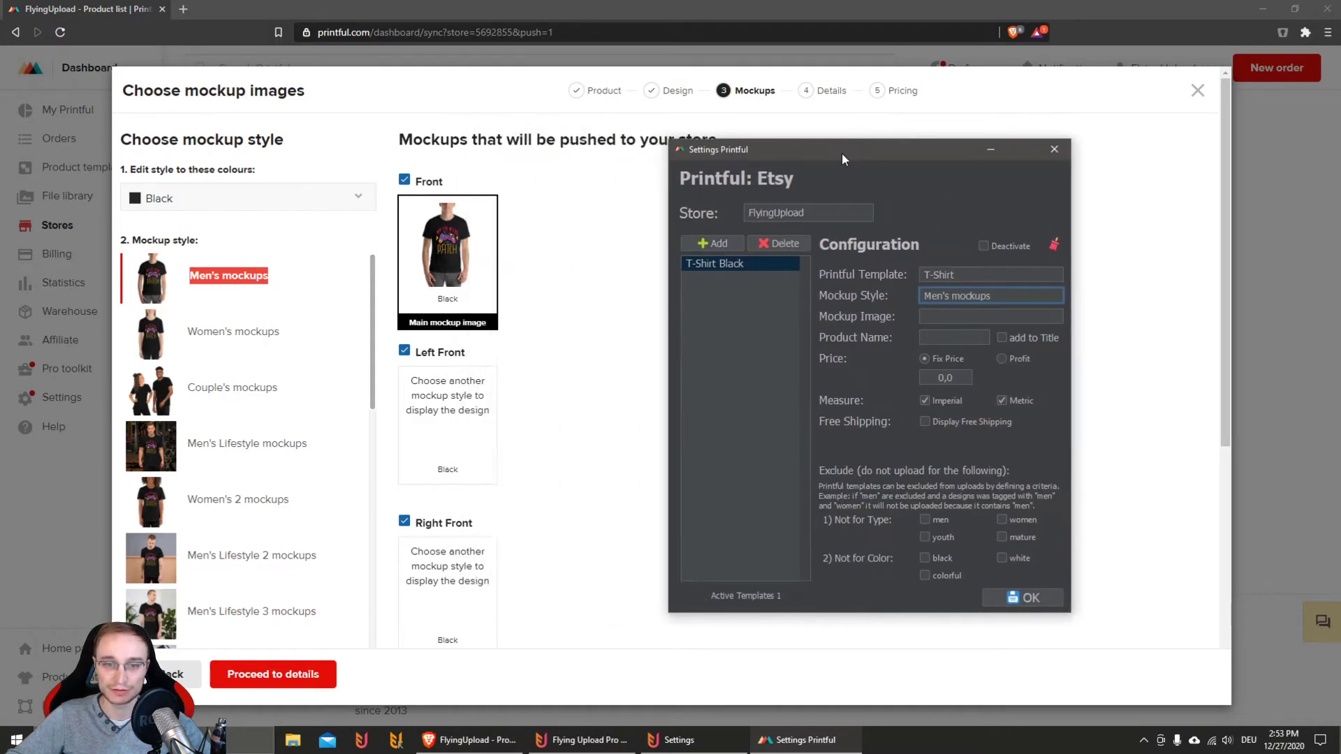
{"action": "left_click", "coordinate": [956, 316]}
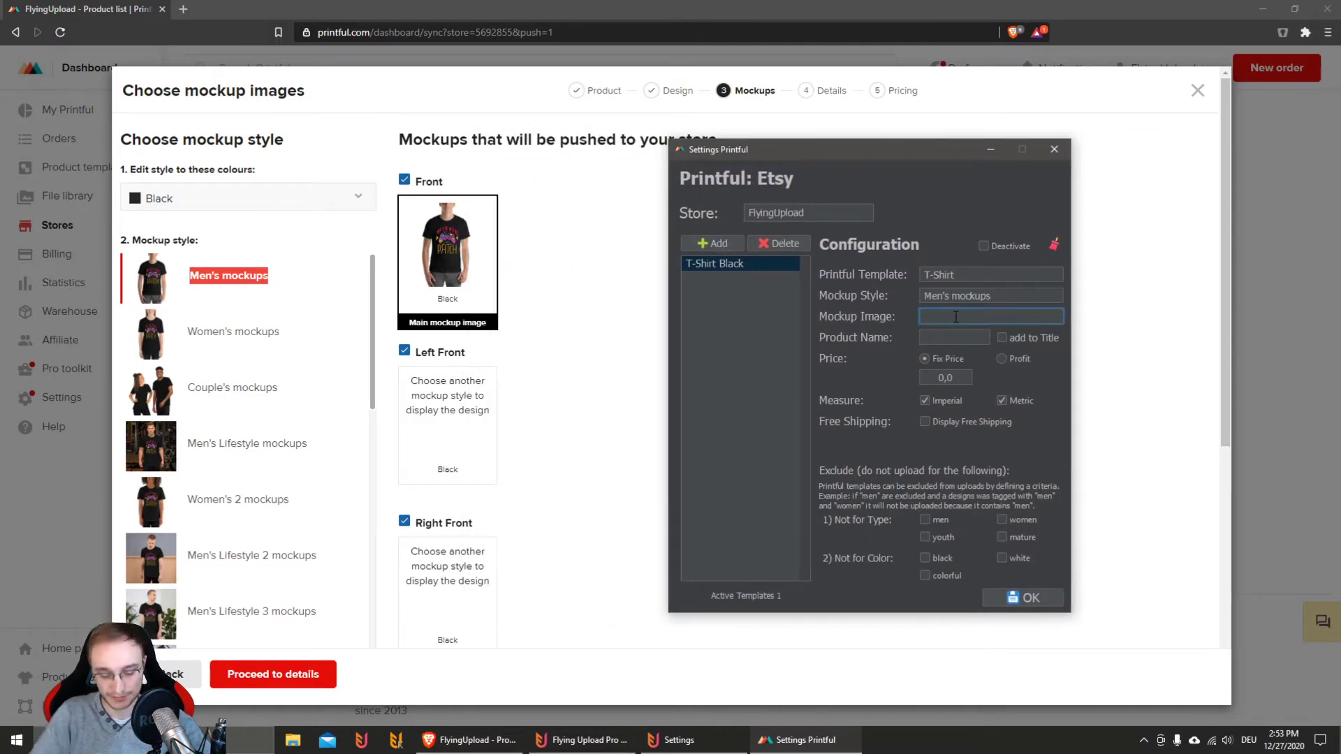
{"action": "type", "text": "Black"}
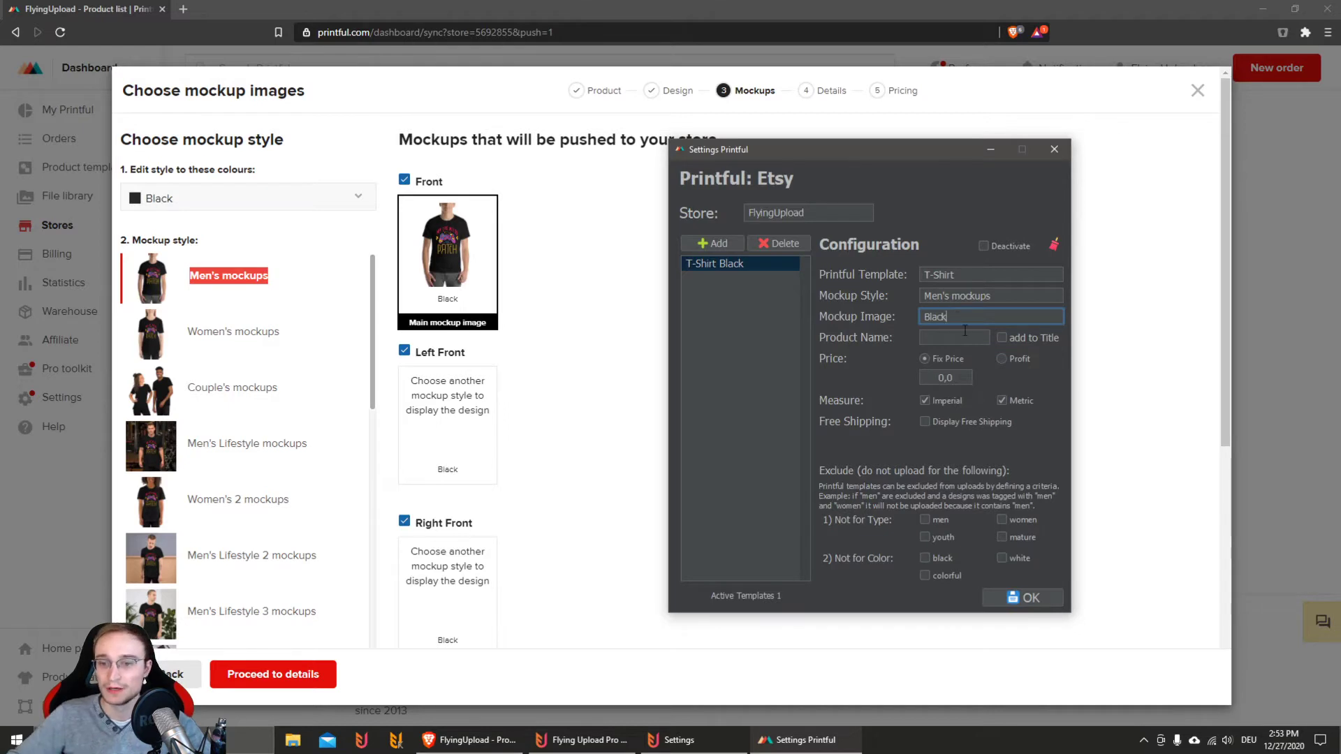
{"action": "left_click", "coordinate": [943, 338]}
{"action": "type", "text": "T"}
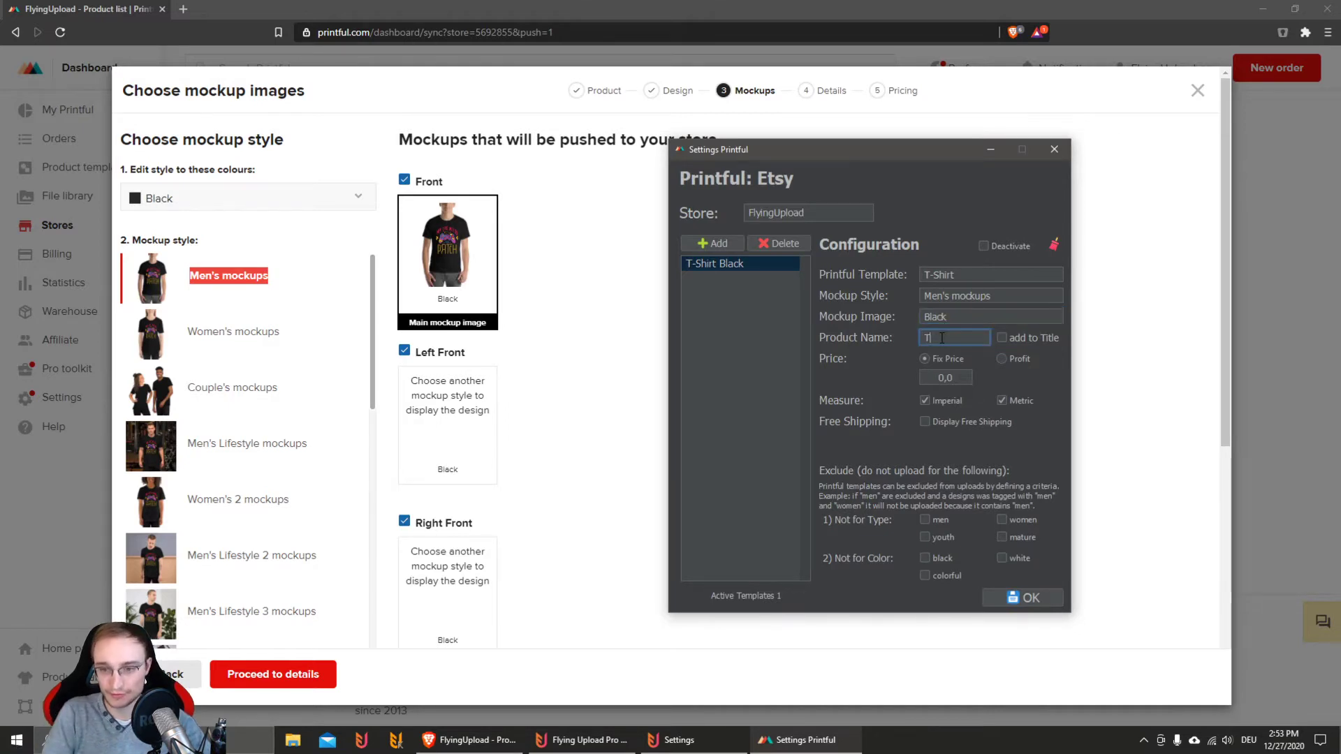
{"action": "type", "text": "-Shirt"}
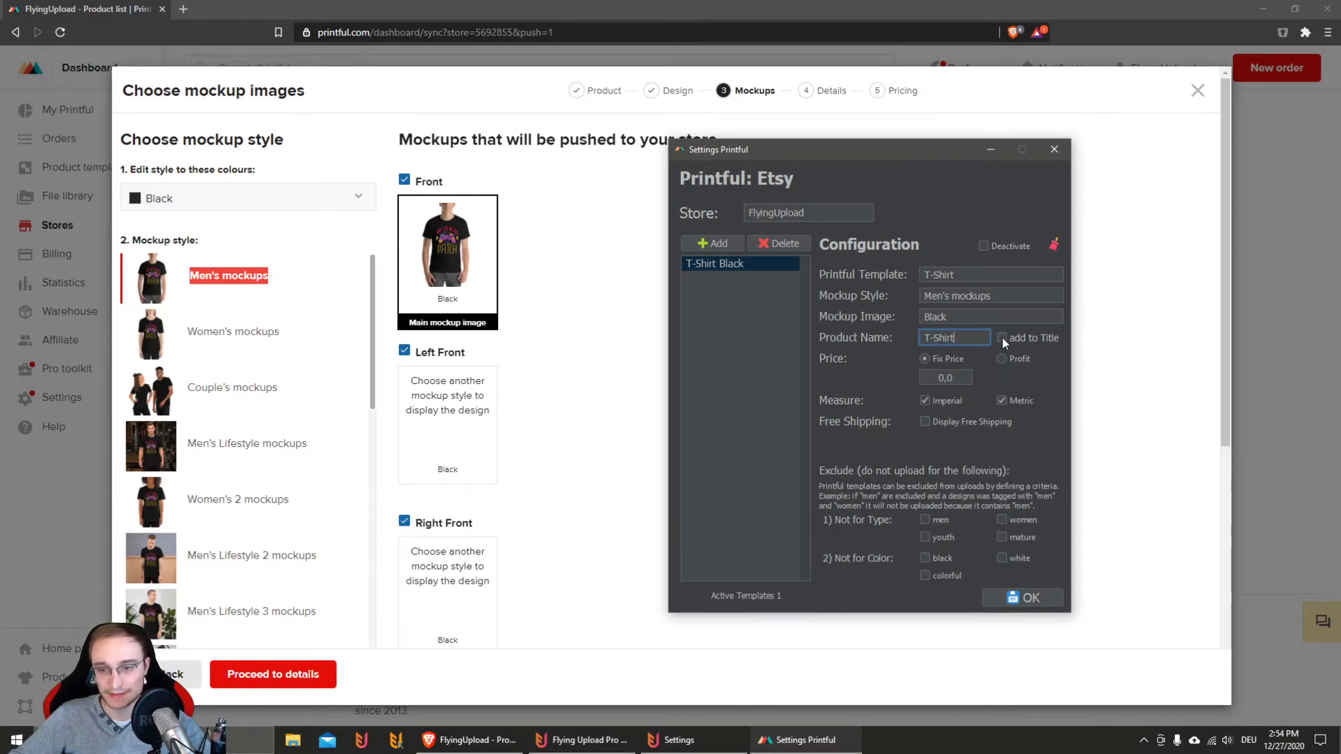
Add the product name to listing titles and set a fixed price of 19.95
{"action": "left_click", "coordinate": [589, 738]}
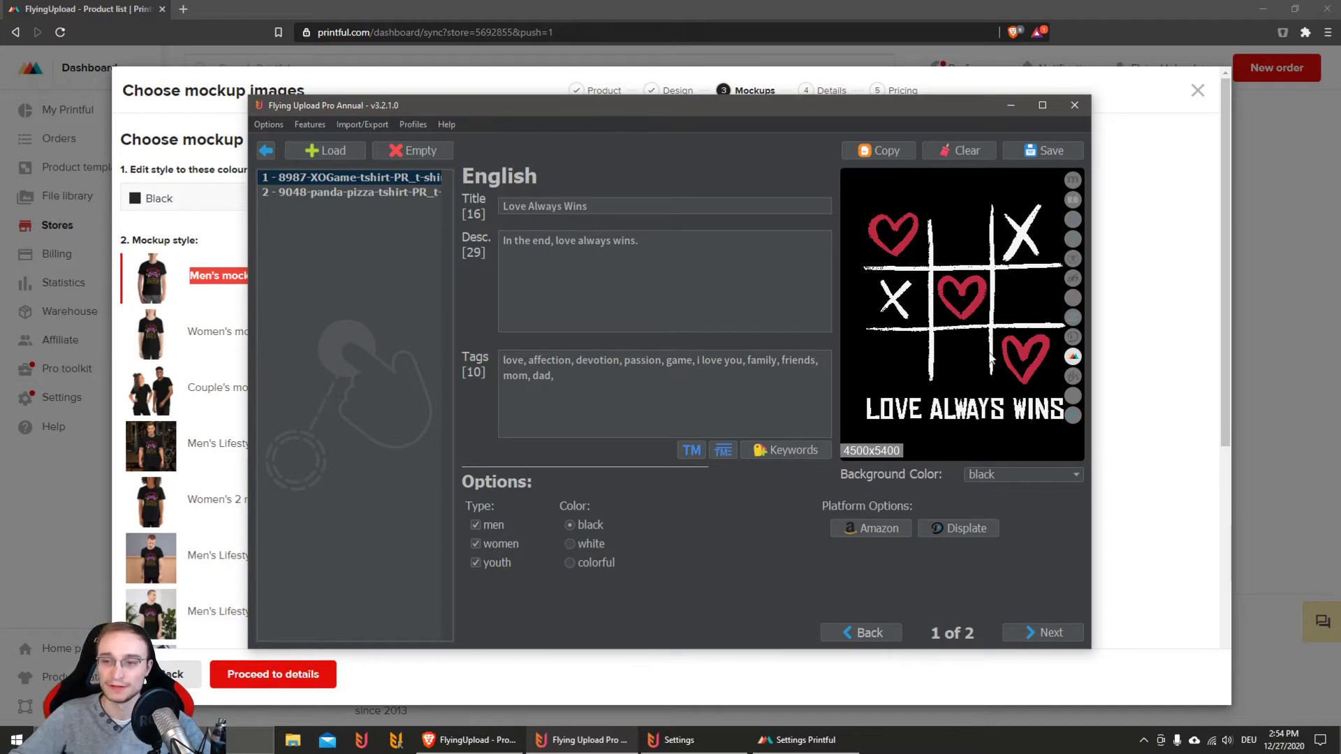
{"action": "left_click", "coordinate": [804, 741]}
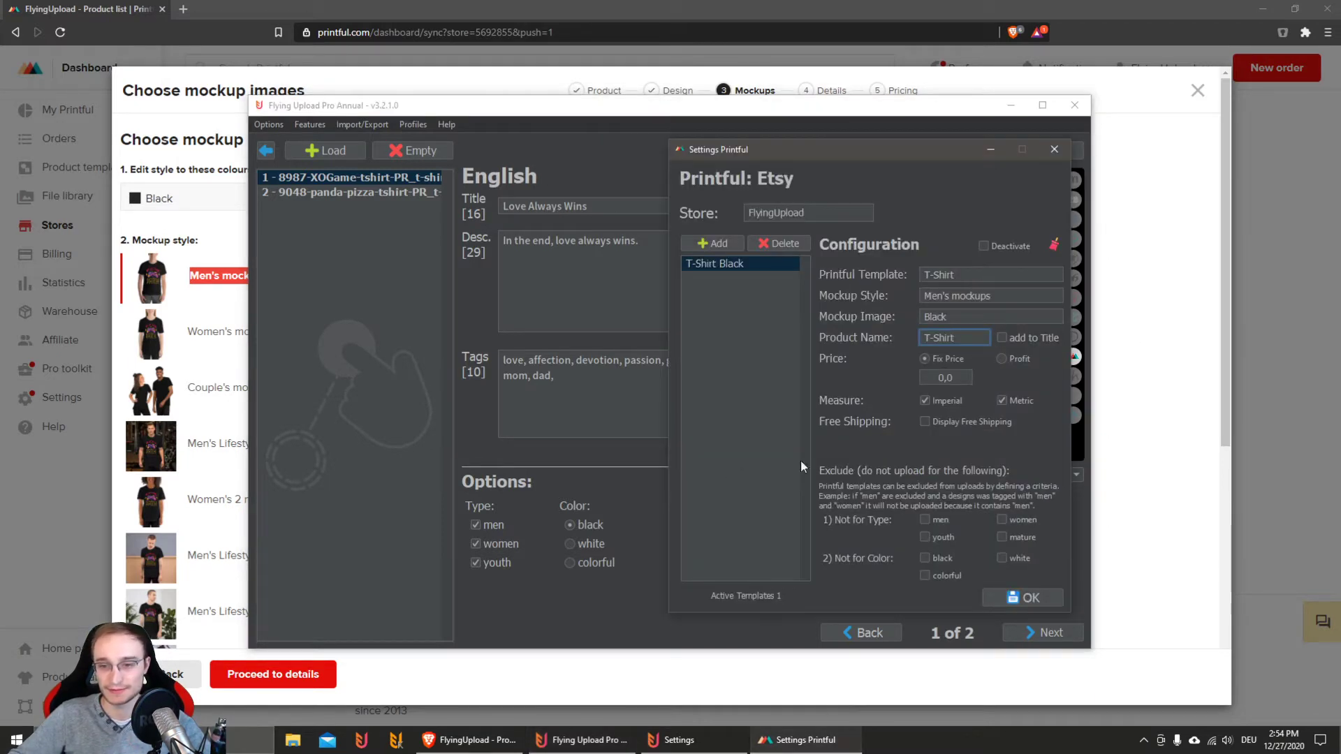
{"action": "left_click_drag", "start_coordinate": [869, 149], "coordinate": [737, 156]}
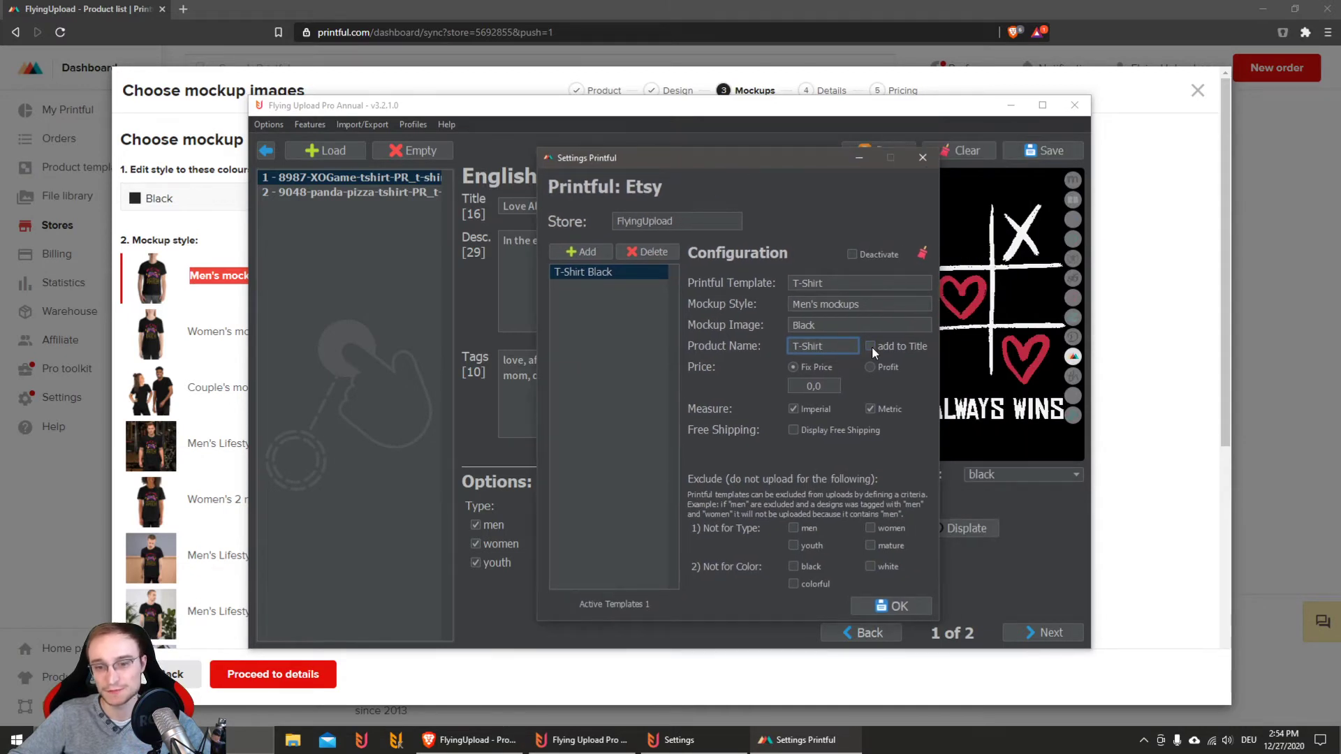
{"action": "left_click", "coordinate": [871, 346]}
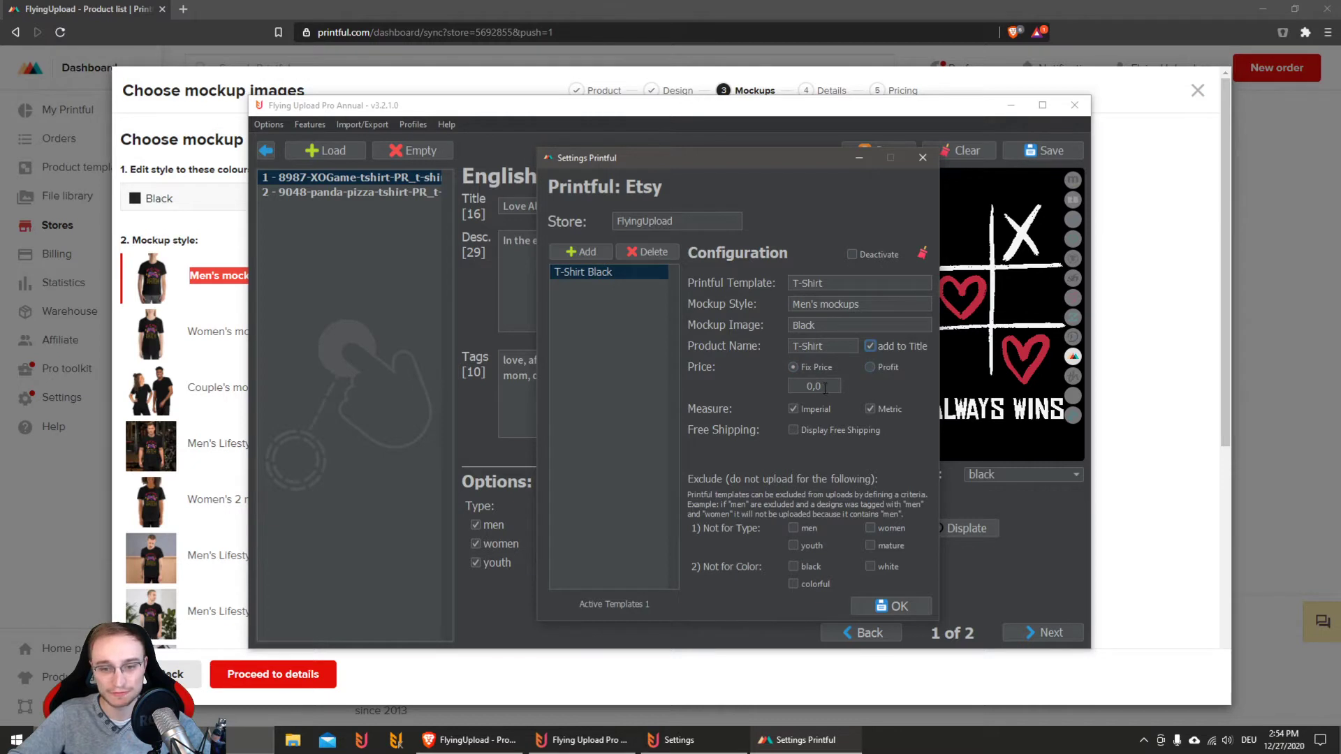
{"action": "left_click", "coordinate": [825, 389]}
{"action": "type", "text": "19.9"}
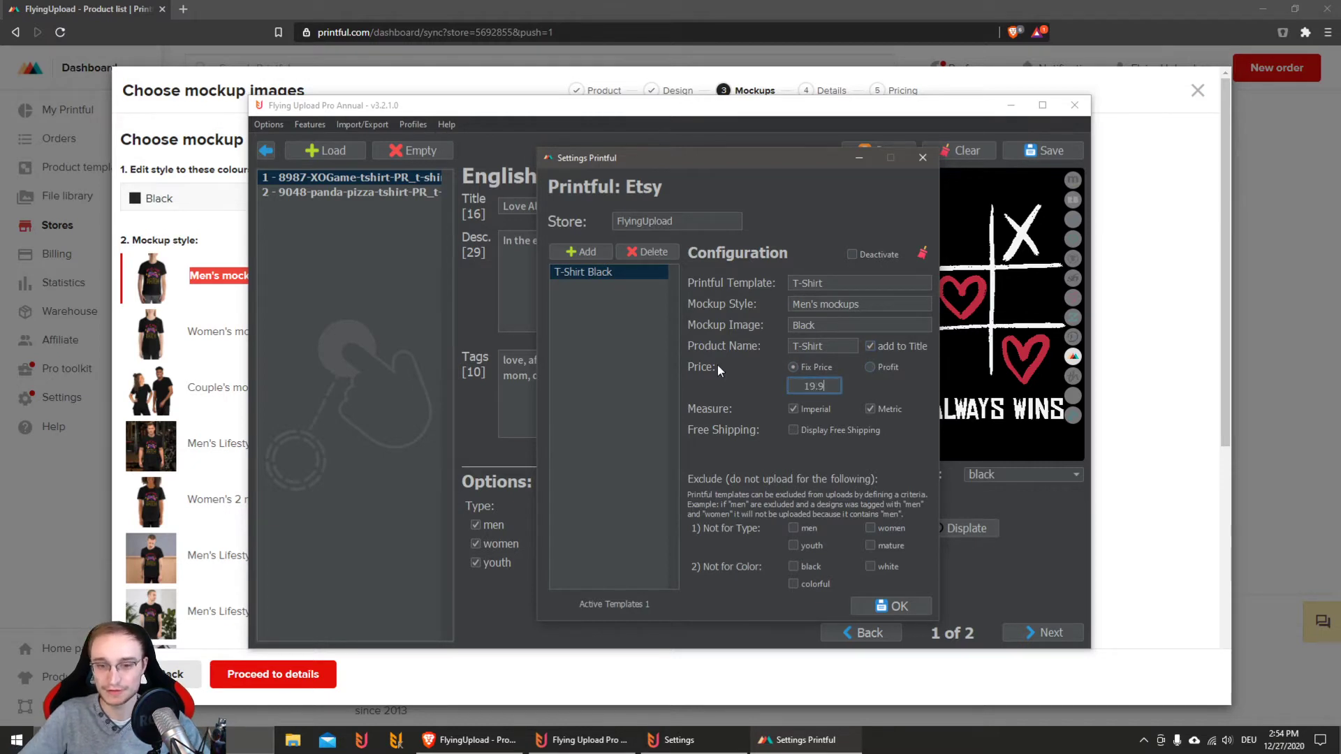
{"action": "type", "text": "5"}
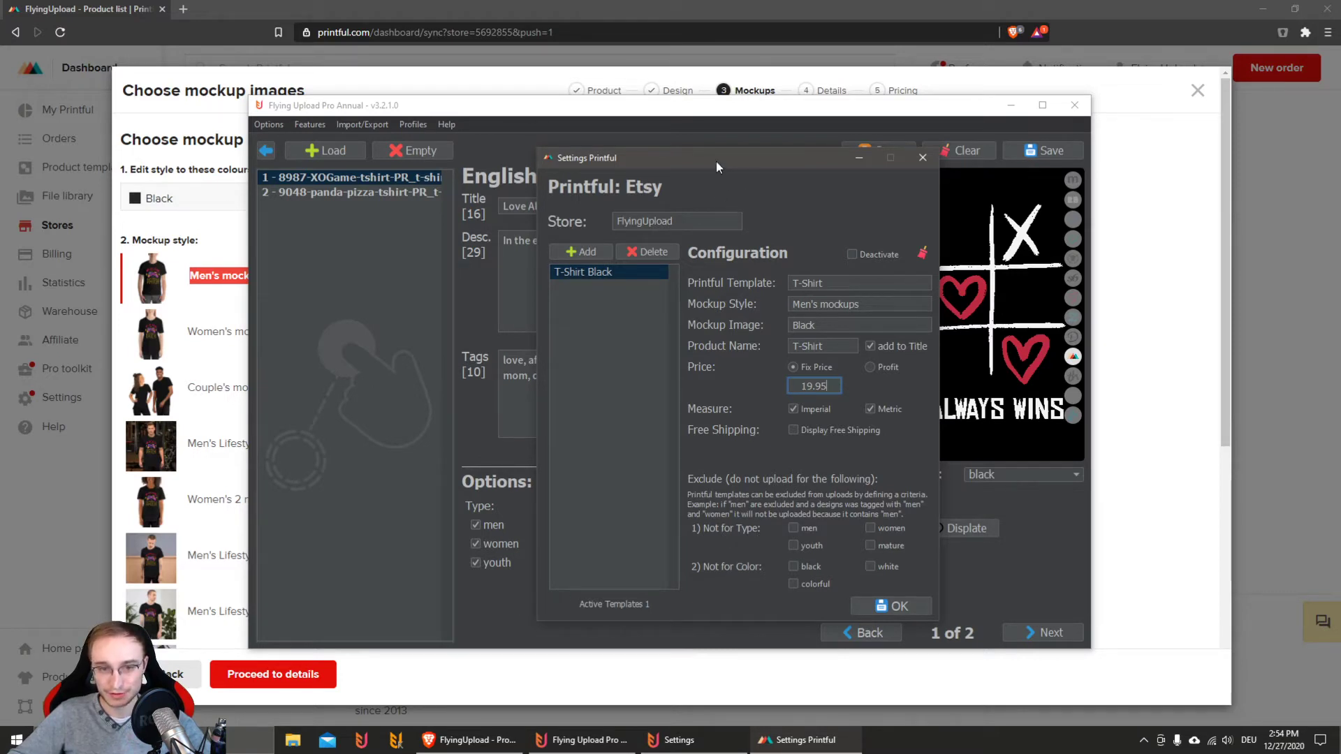
Exclude white and colorful designs from the T-Shirt Black template and save it
{"action": "left_click_drag", "start_coordinate": [716, 161], "coordinate": [864, 167]}
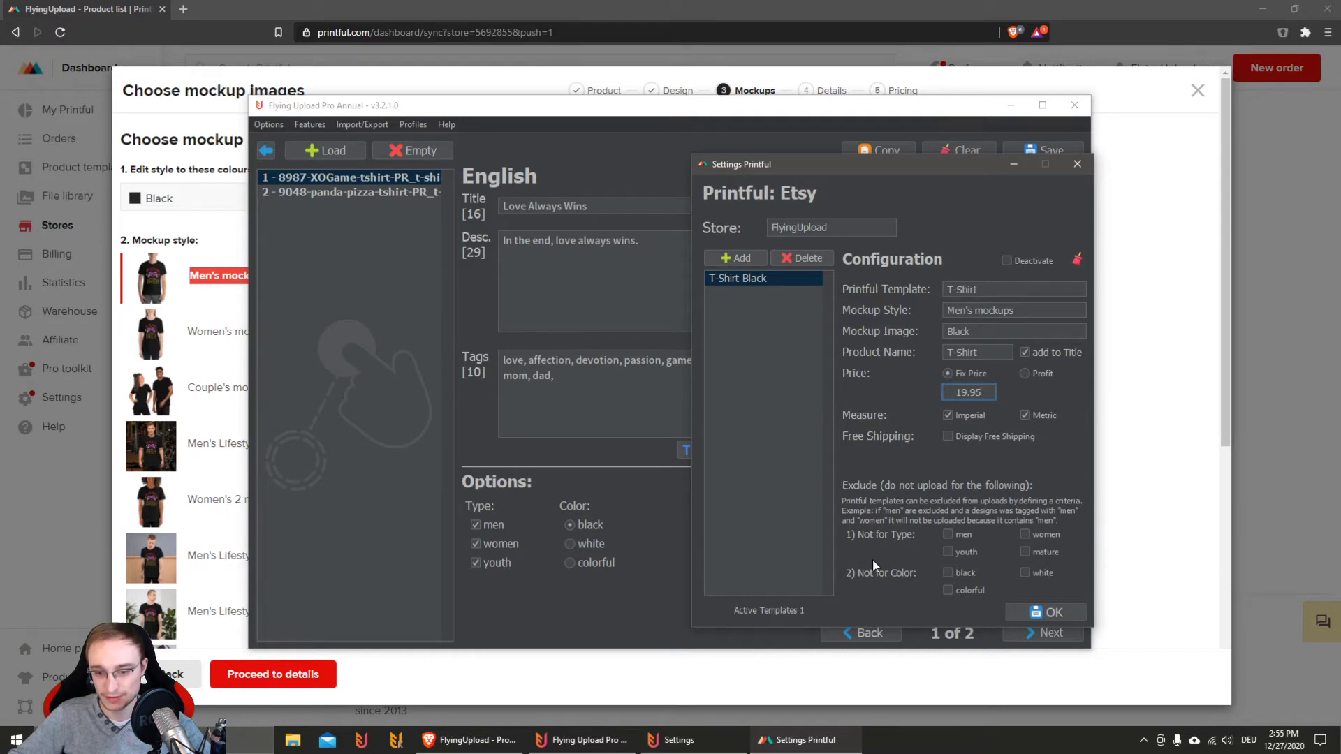
{"action": "left_click", "coordinate": [1026, 574]}
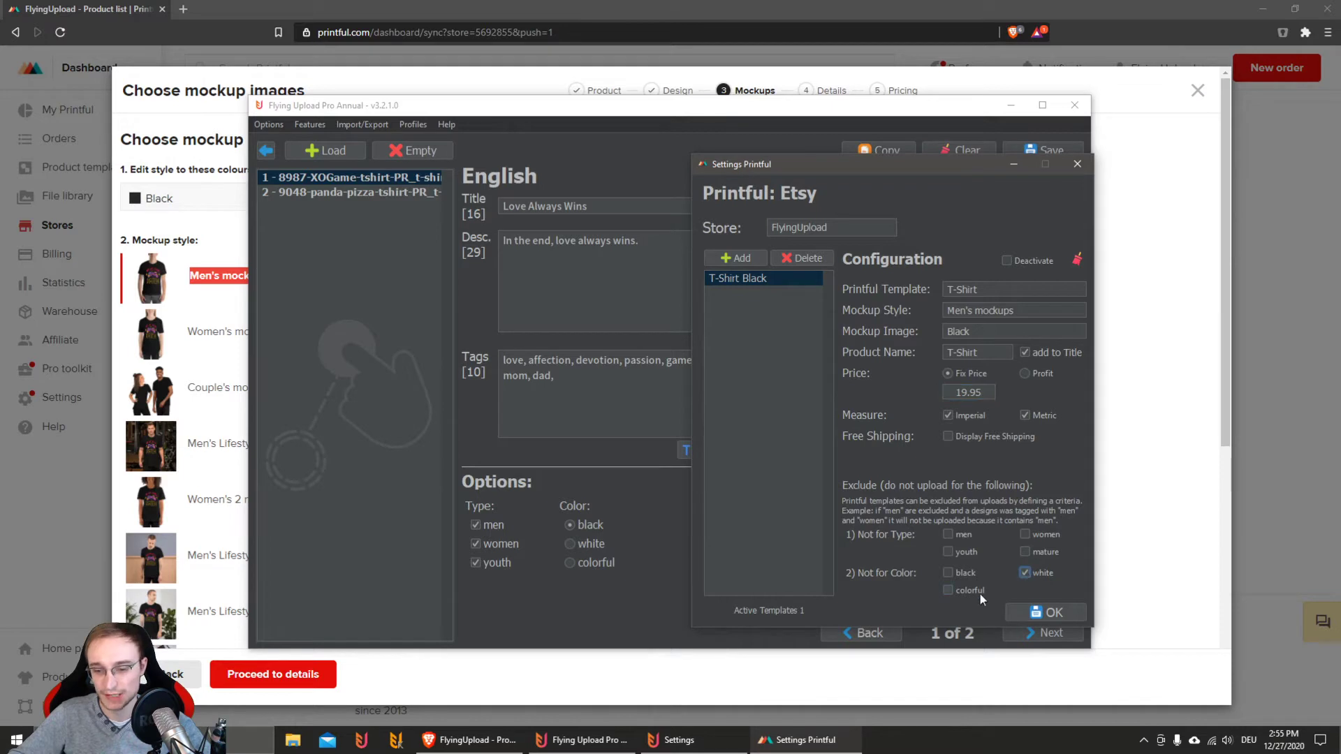
{"action": "left_click", "coordinate": [959, 591]}
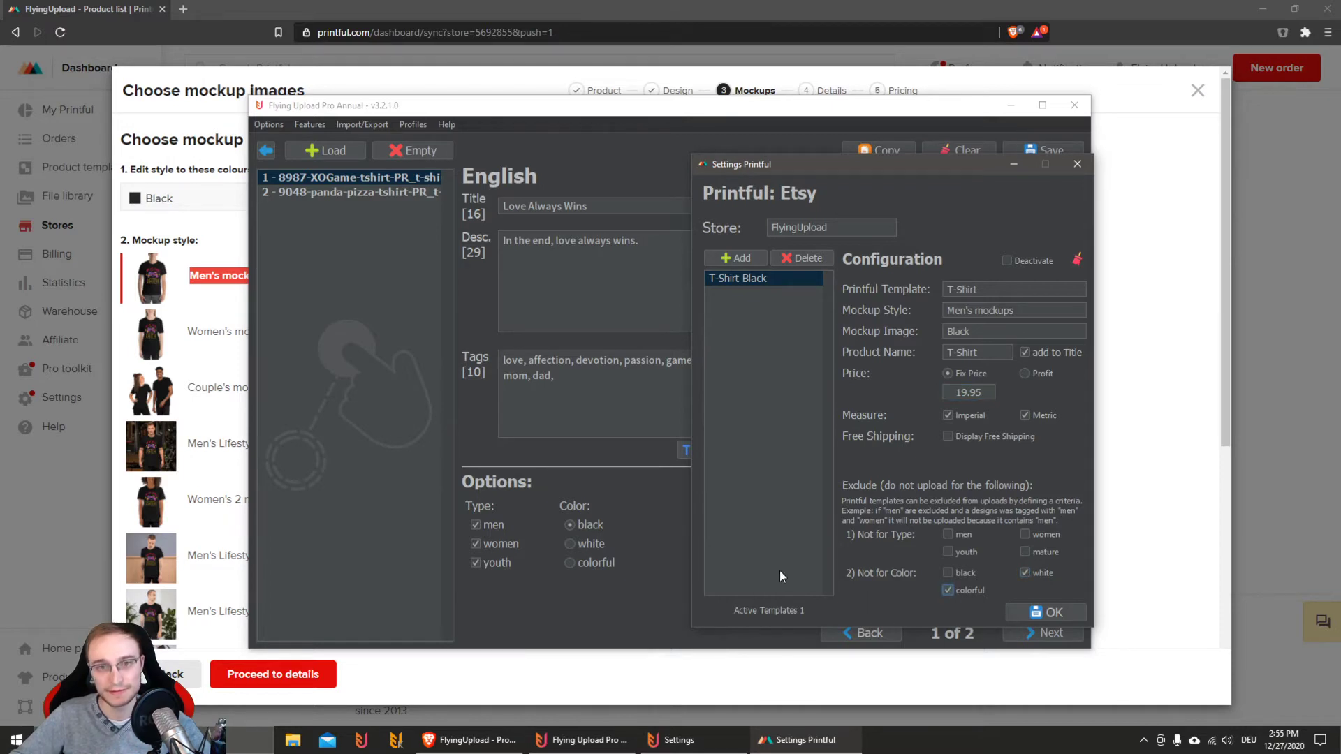
{"action": "left_click_drag", "start_coordinate": [841, 164], "coordinate": [720, 137]}
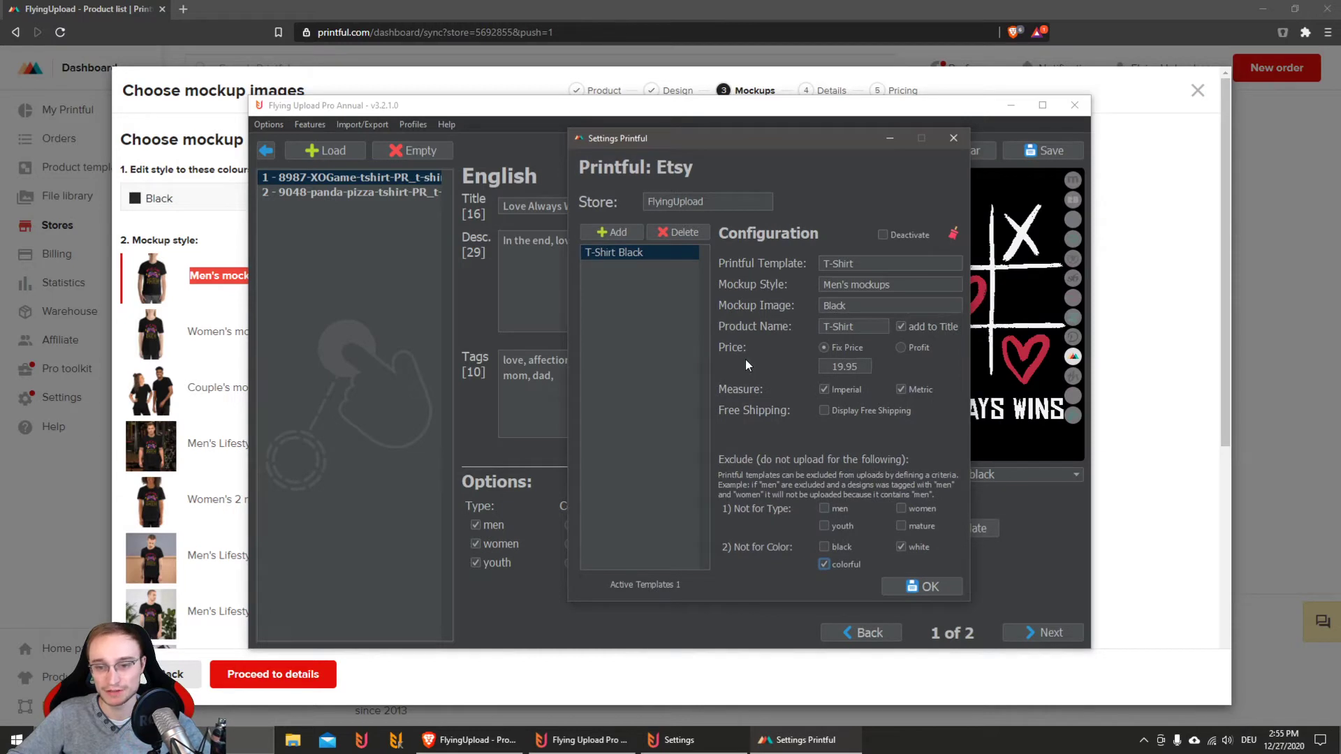
{"action": "left_click", "coordinate": [922, 587]}
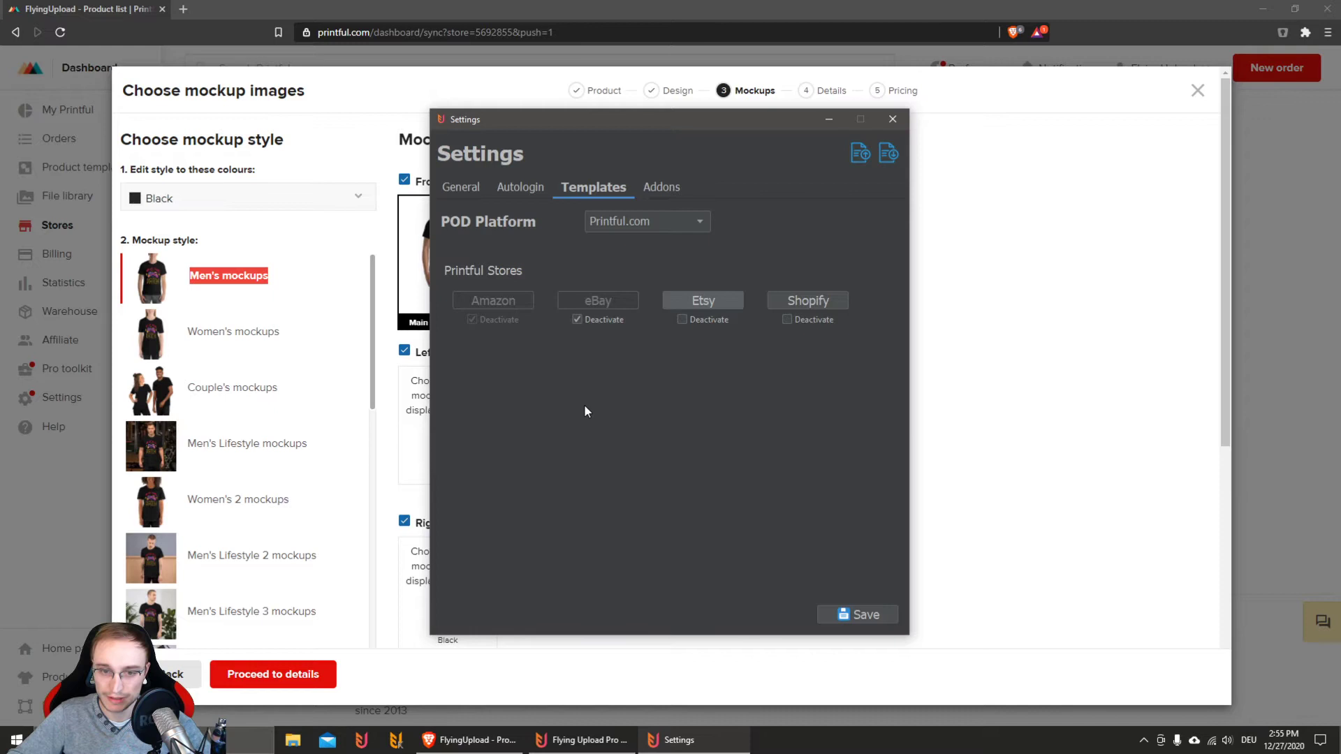
Set the Shopify store to FlyingUpload and add a template named T-Shirt Black Shopify
{"action": "left_click", "coordinate": [809, 298]}
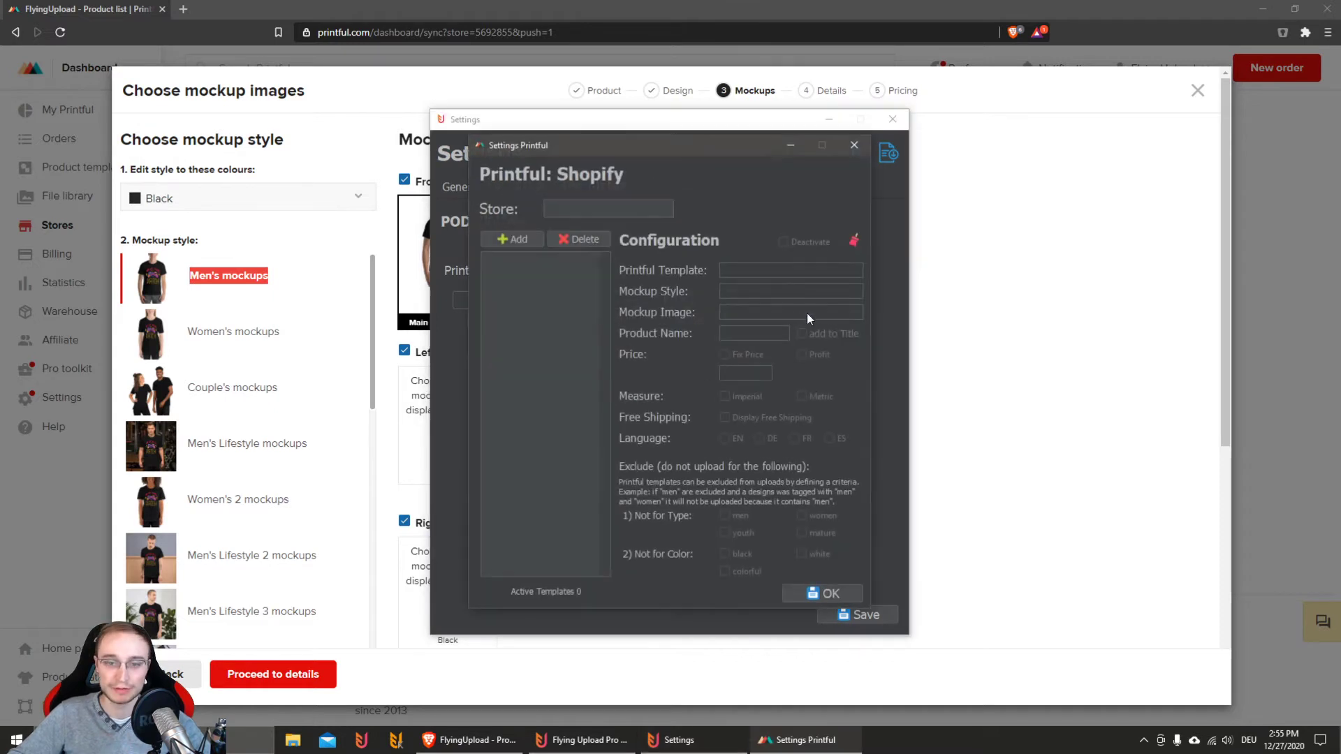
{"action": "left_click", "coordinate": [594, 208]}
{"action": "type", "text": "FlyingUp"}
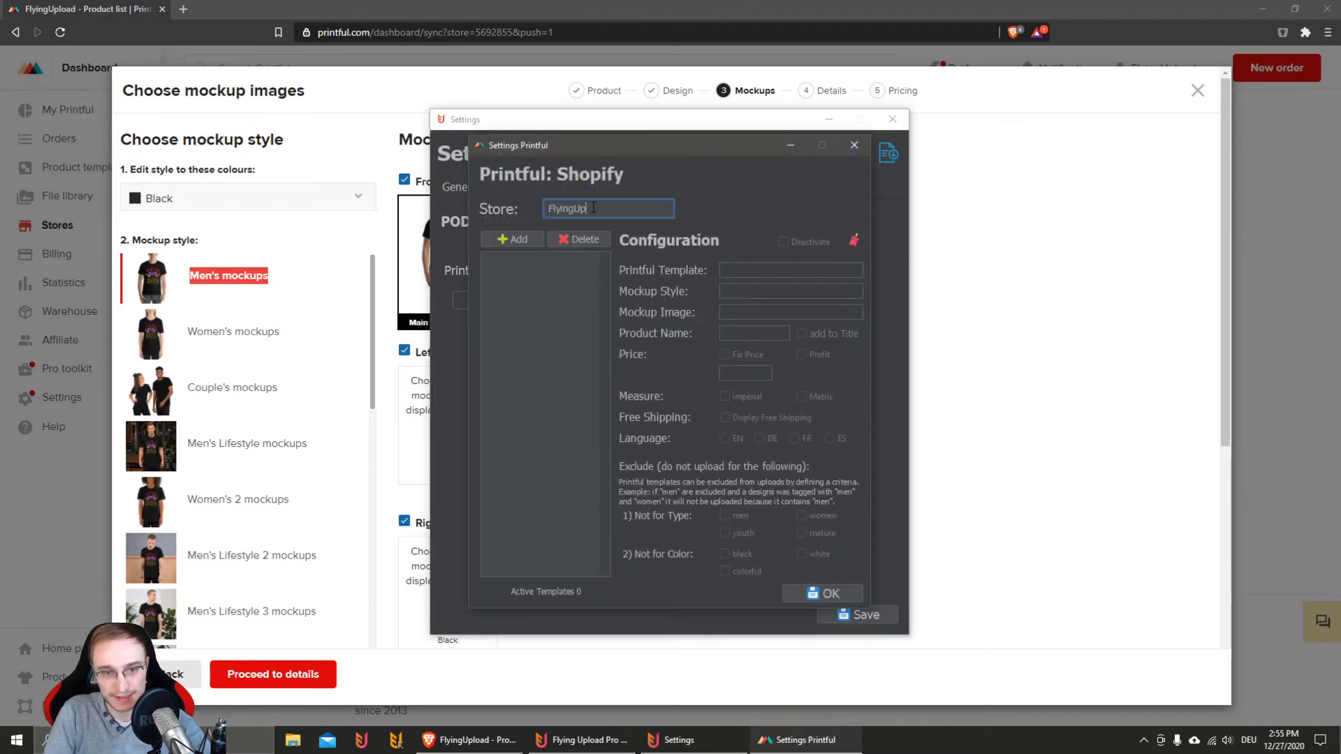
{"action": "type", "text": "load"}
{"action": "left_click", "coordinate": [510, 238]}
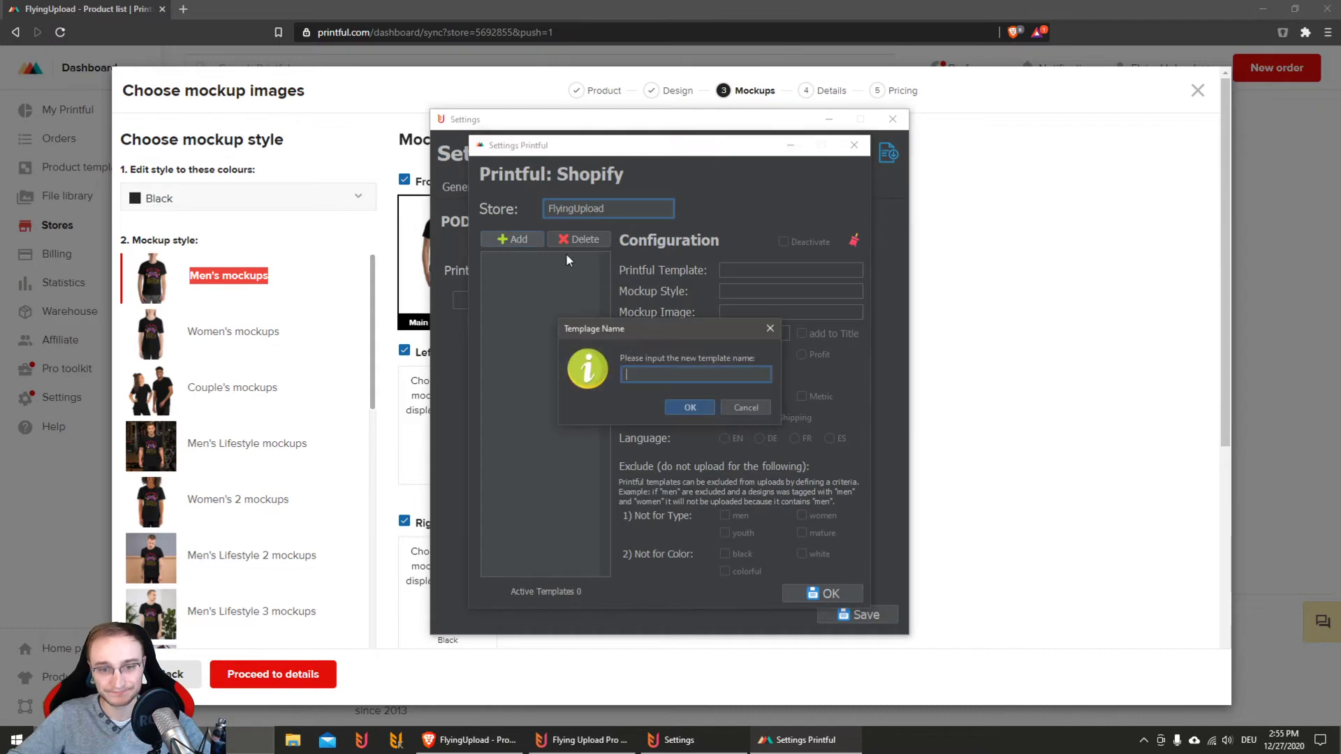
{"action": "type", "text": "T-Shirt"}
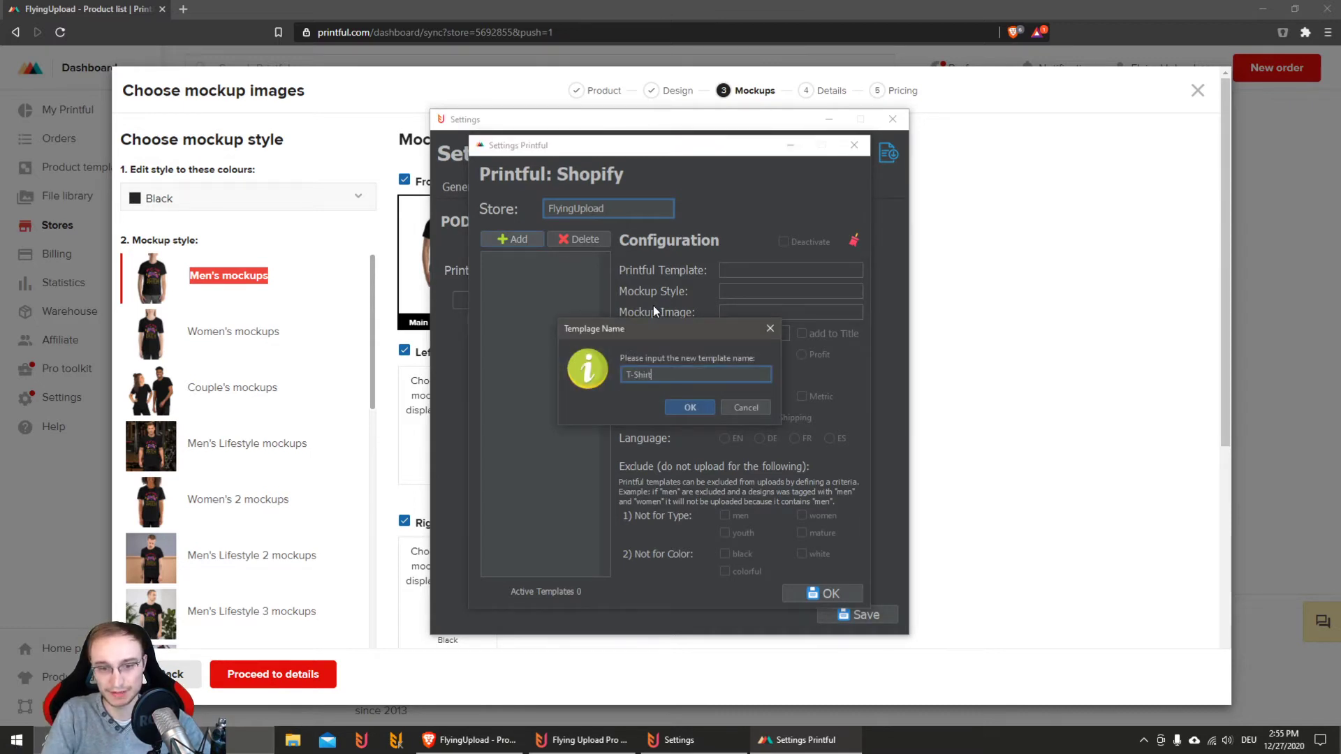
{"action": "type", "text": "Black "}
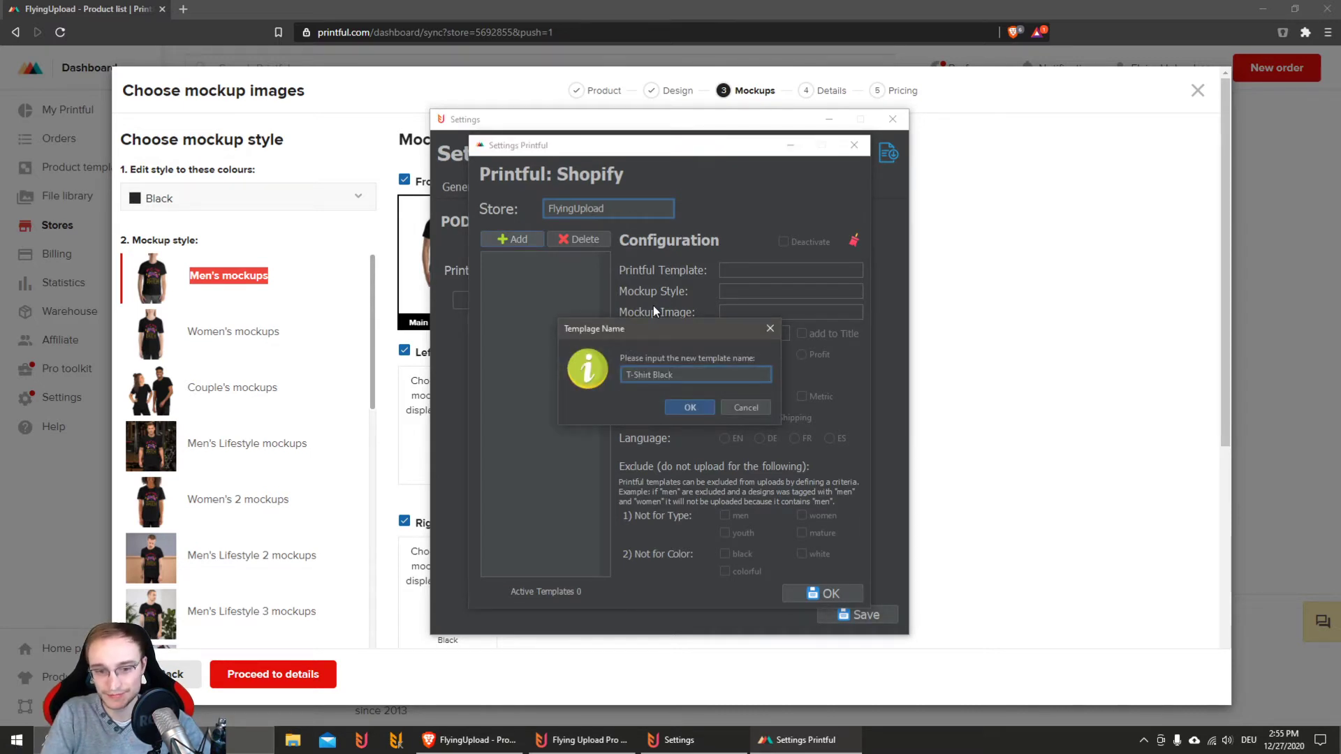
{"action": "type", "text": "Shop"}
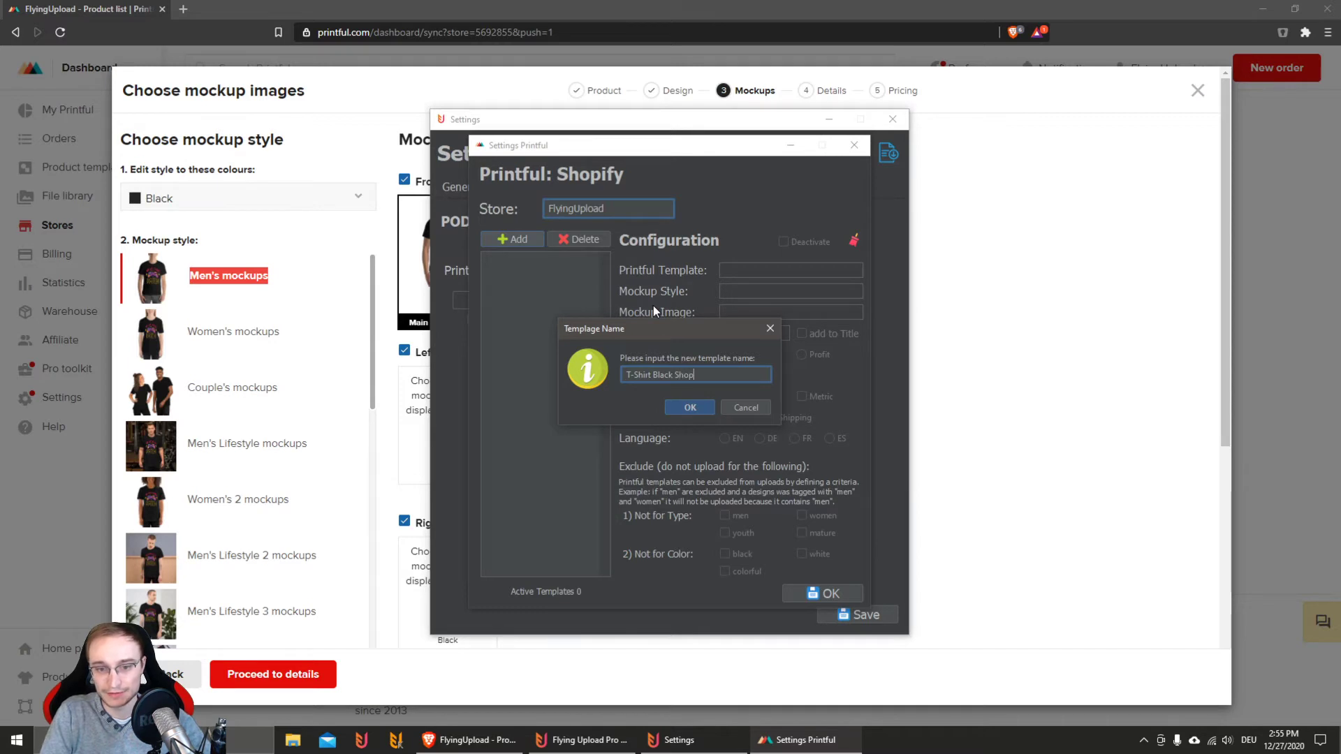
{"action": "type", "text": "ify"}
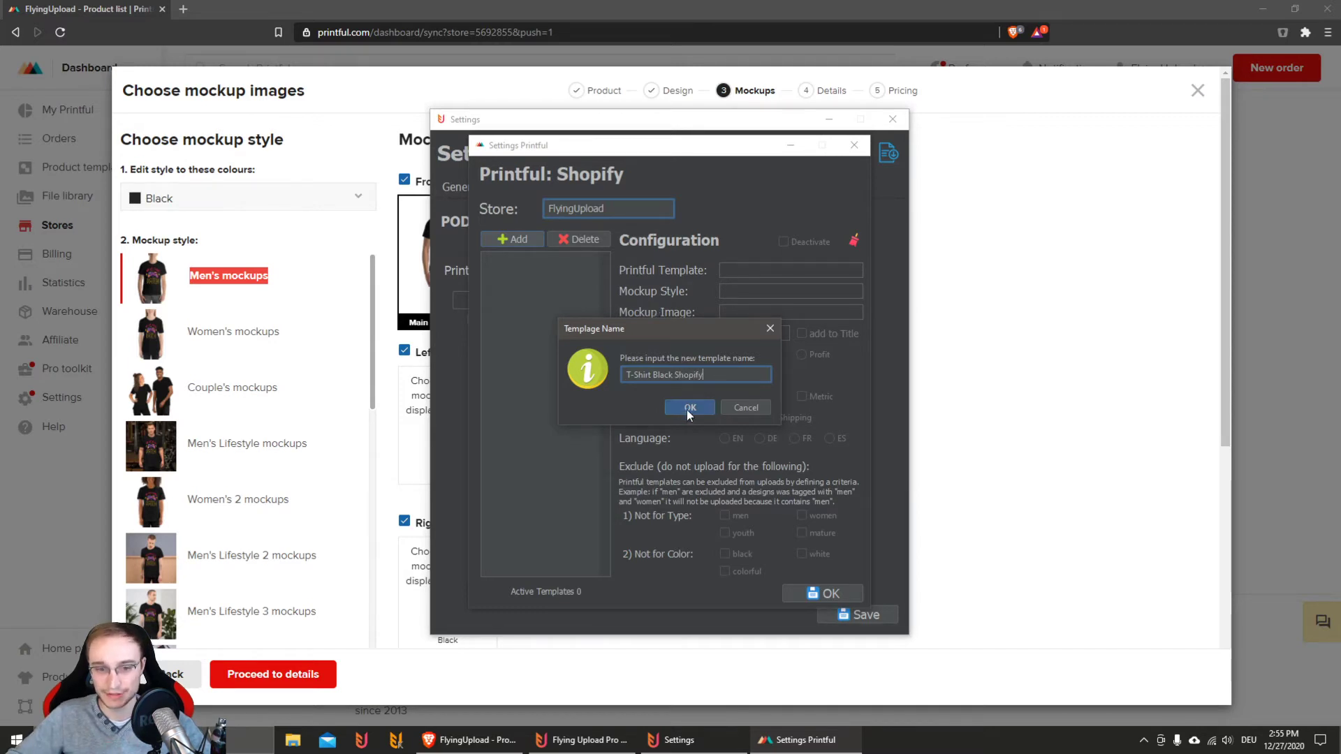
{"action": "left_click", "coordinate": [688, 408]}
Fill in Printful Template T-Shirt, Men's mockups style, Black mockup image and product name
{"action": "left_click", "coordinate": [750, 269]}
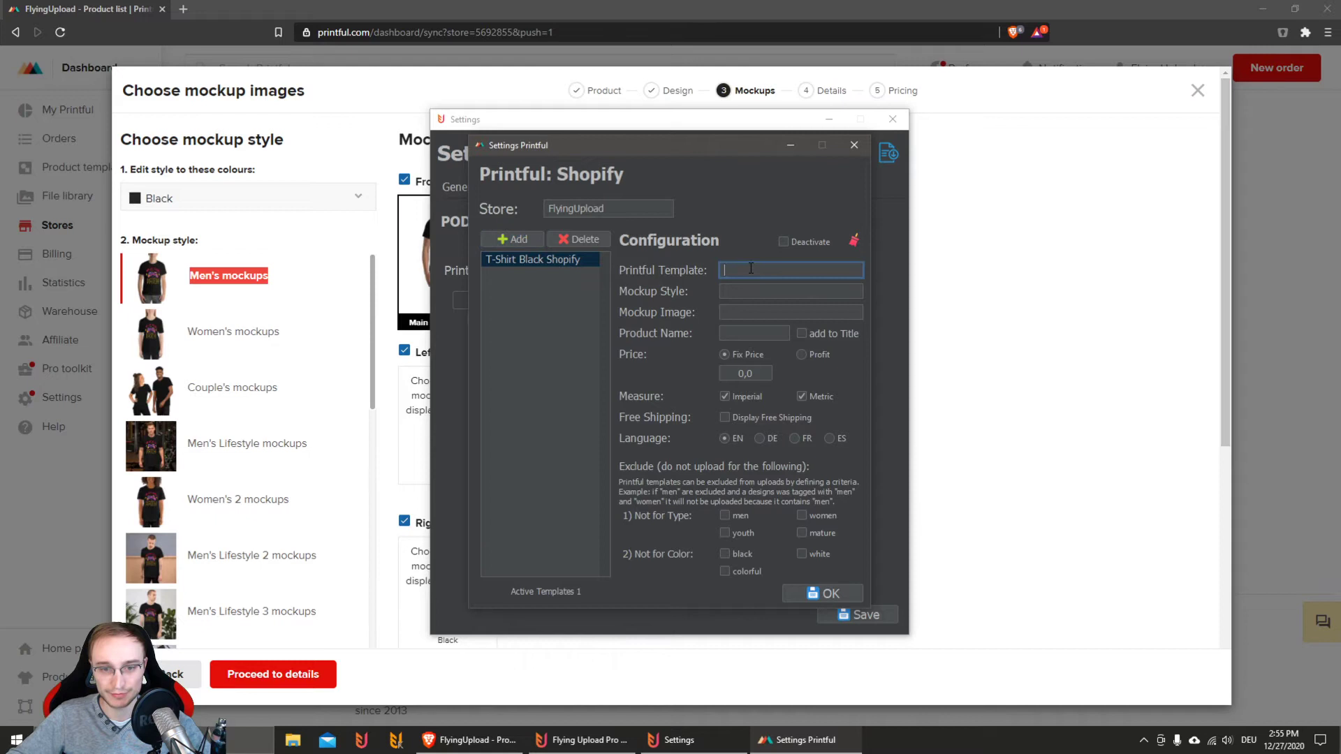
{"action": "type", "text": "T-Shirt"}
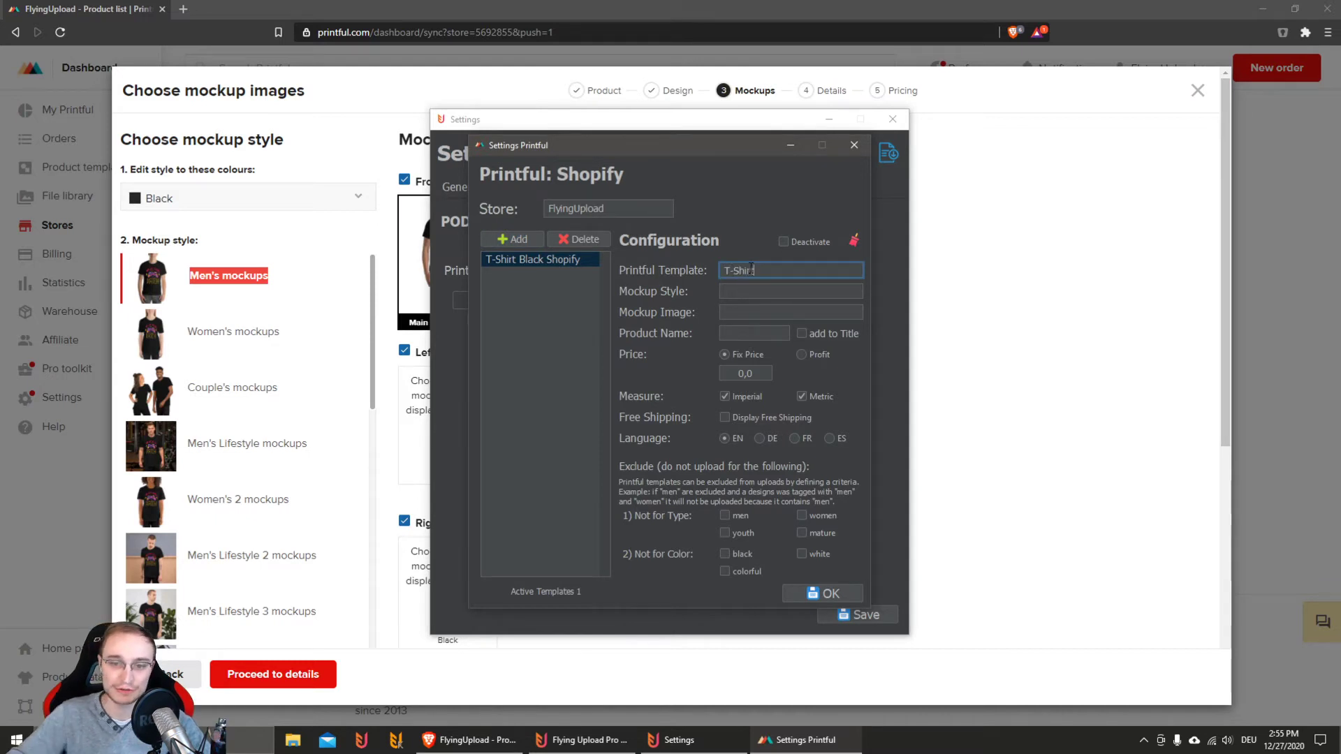
{"action": "left_click", "coordinate": [290, 286]}
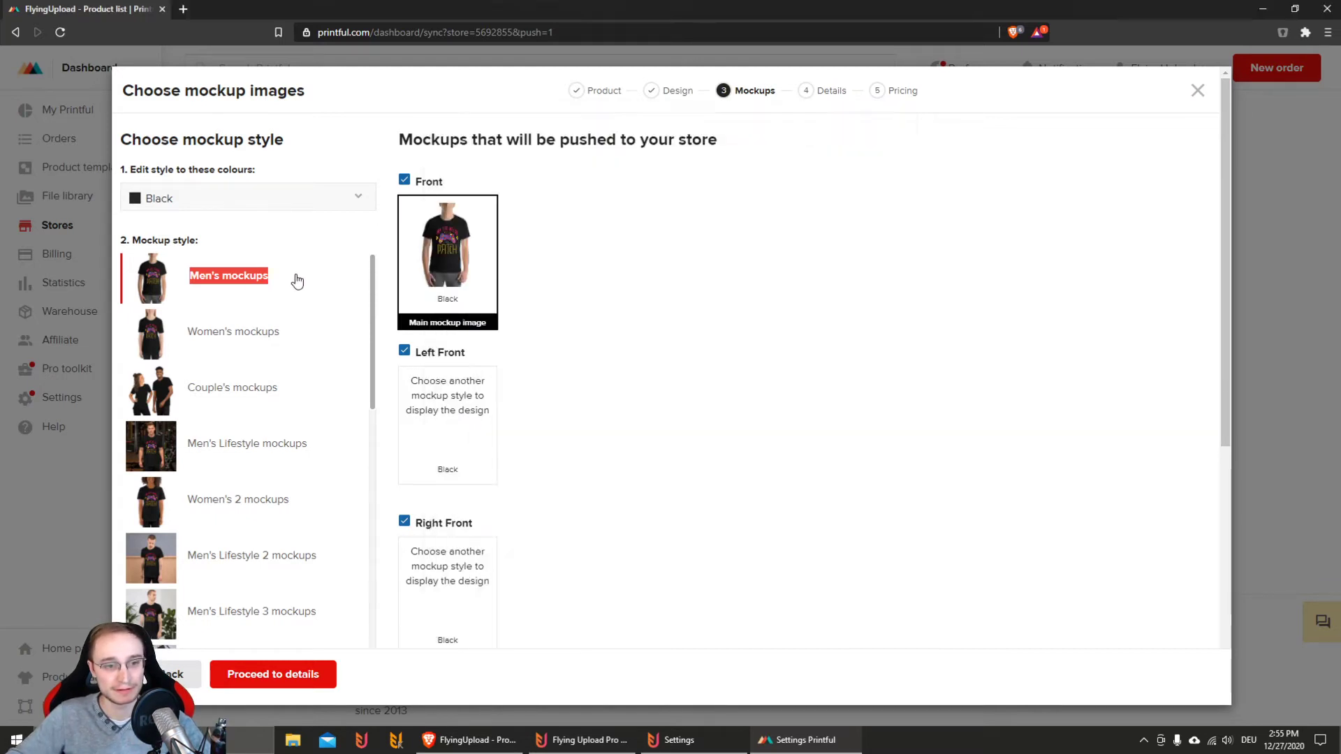
{"action": "left_click_drag", "start_coordinate": [293, 285], "coordinate": [192, 284]}
{"action": "key", "text": "ctrl+c"}
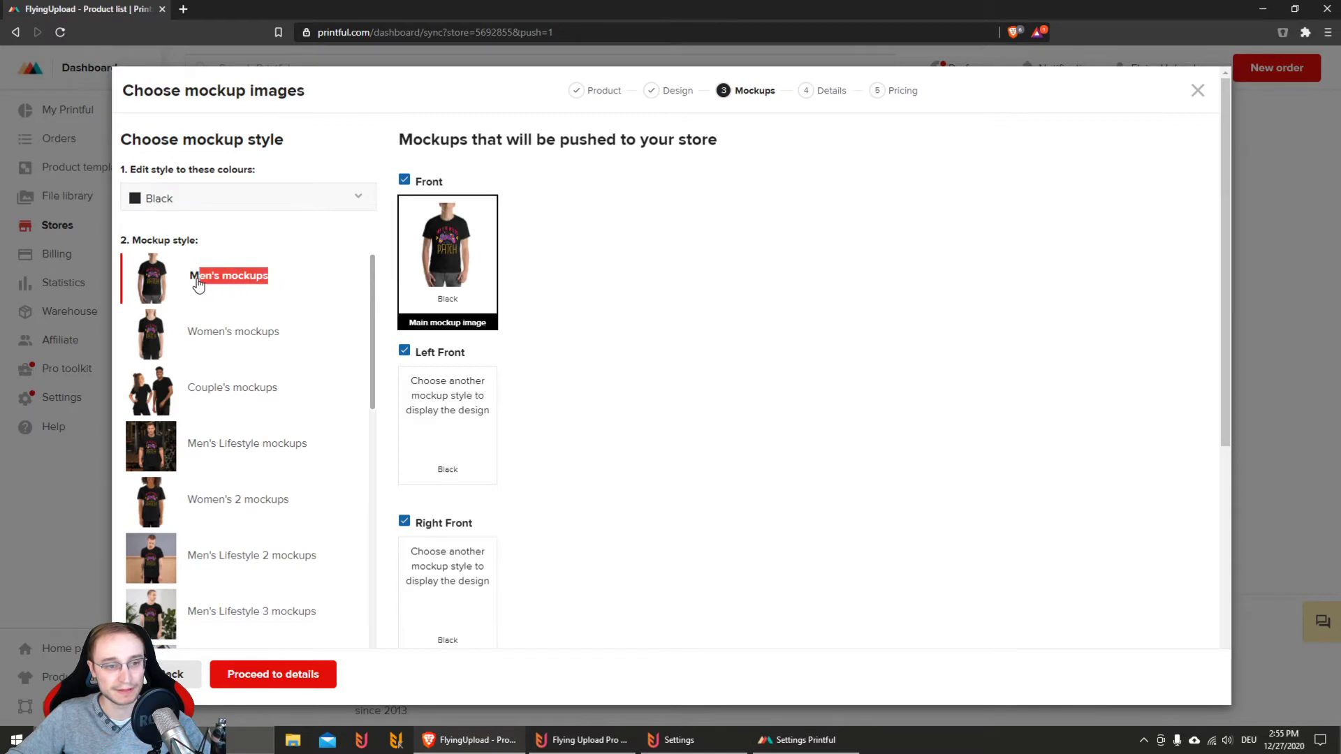
{"action": "left_click", "coordinate": [802, 739]}
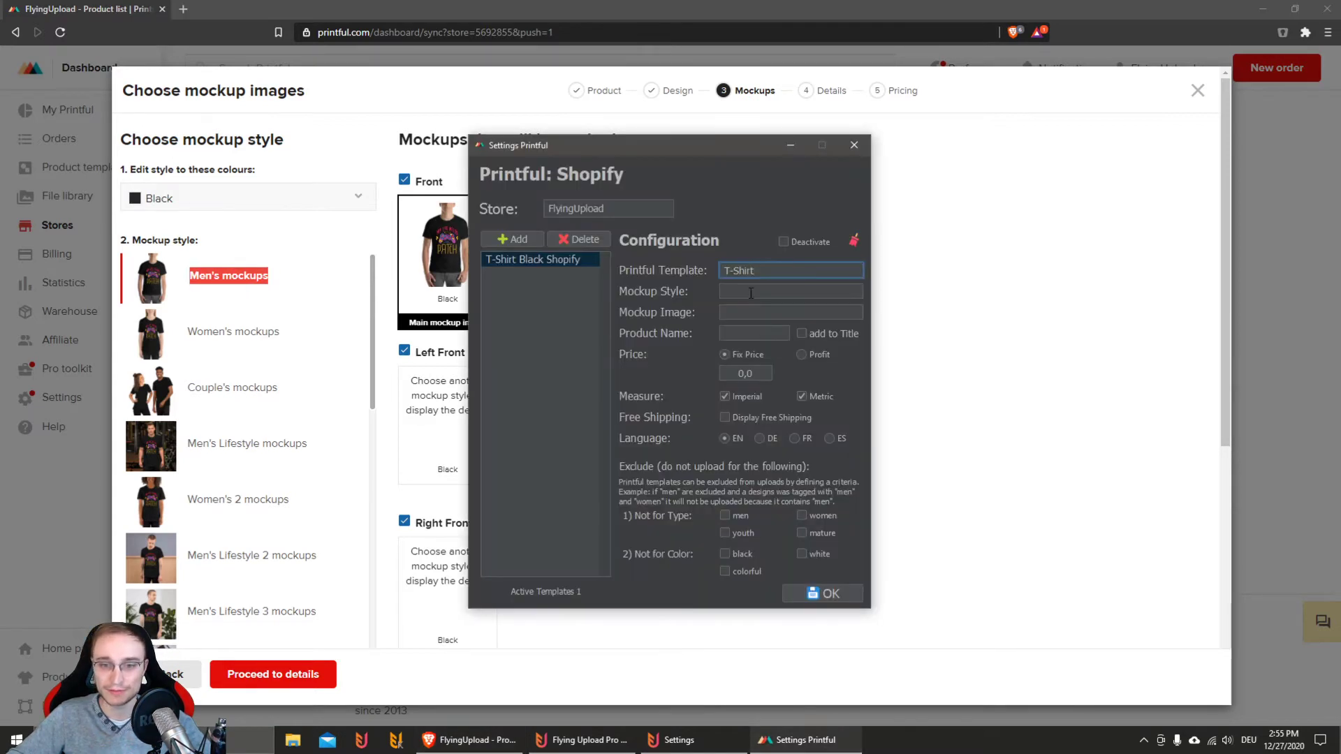
{"action": "key", "text": "Tab"}
{"action": "key", "text": "ctrl+v"}
{"action": "key", "text": "Tab"}
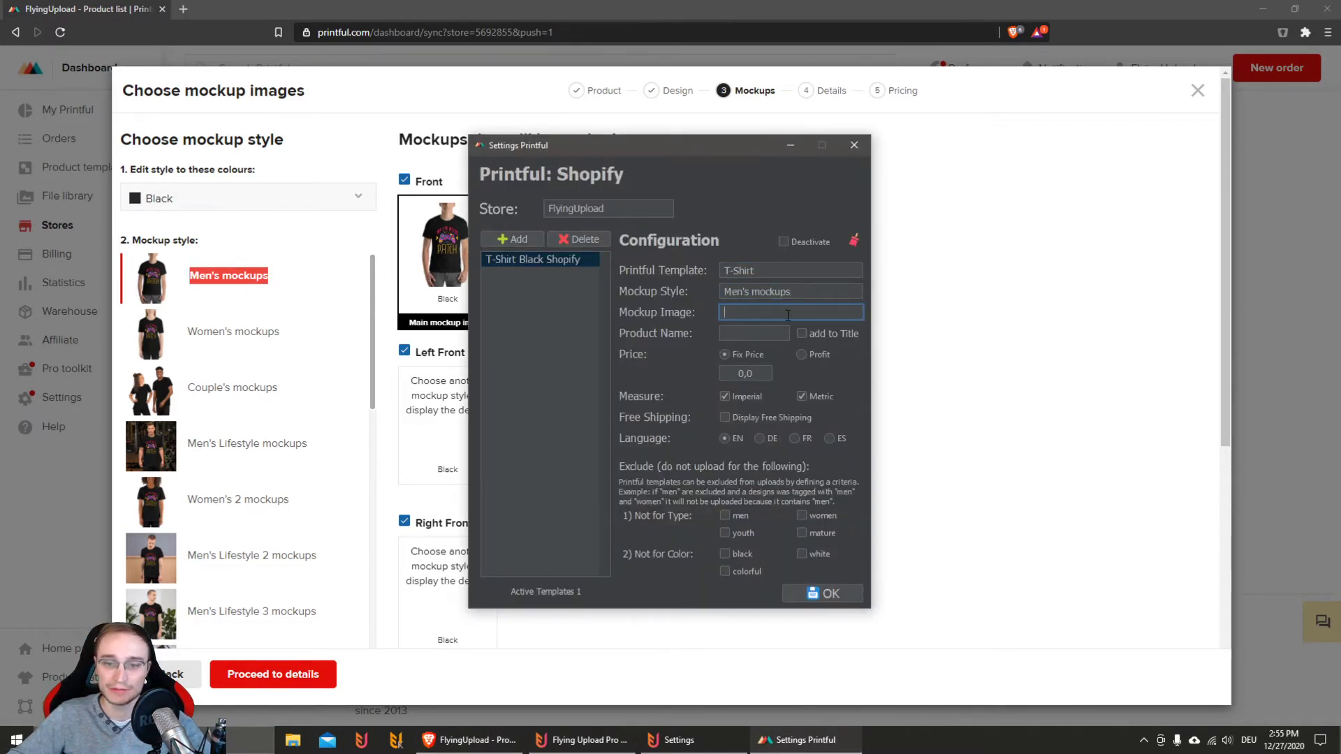
{"action": "type", "text": "Black"}
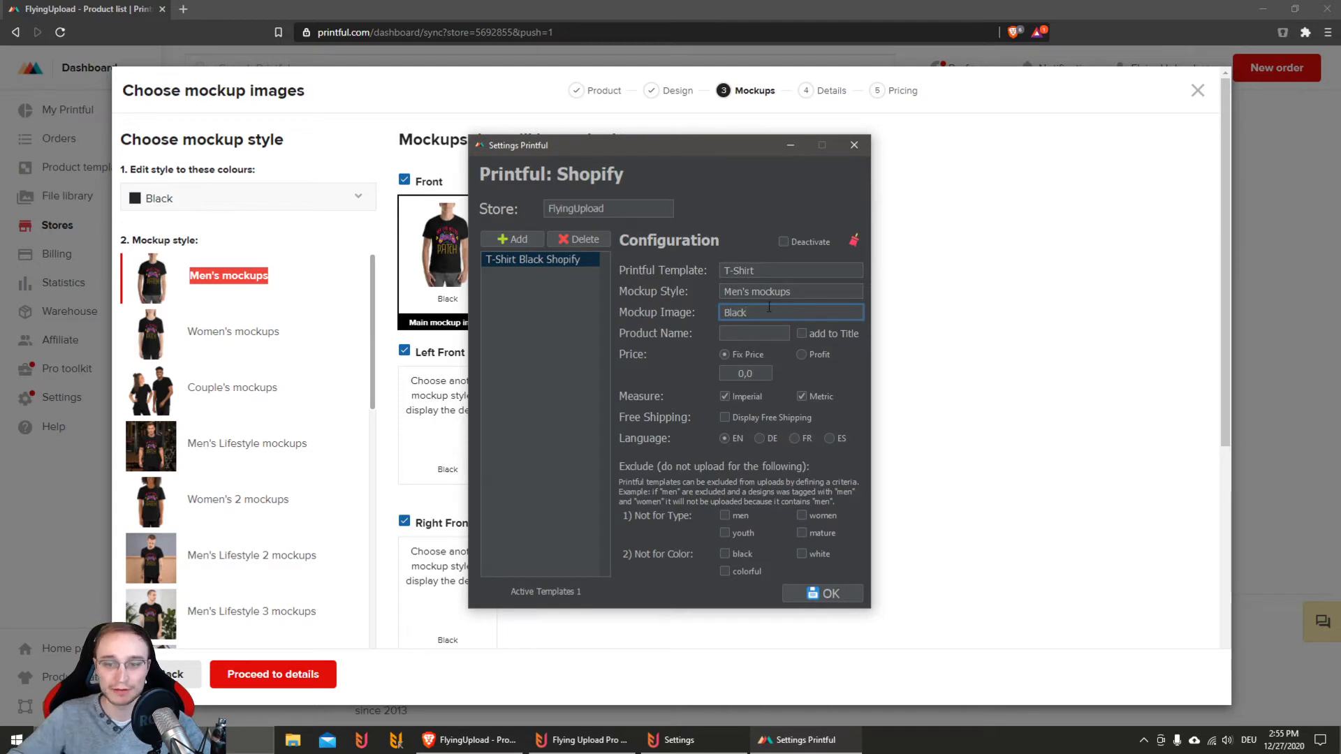
{"action": "key", "text": "Tab"}
{"action": "type", "text": "T-Shirt"}
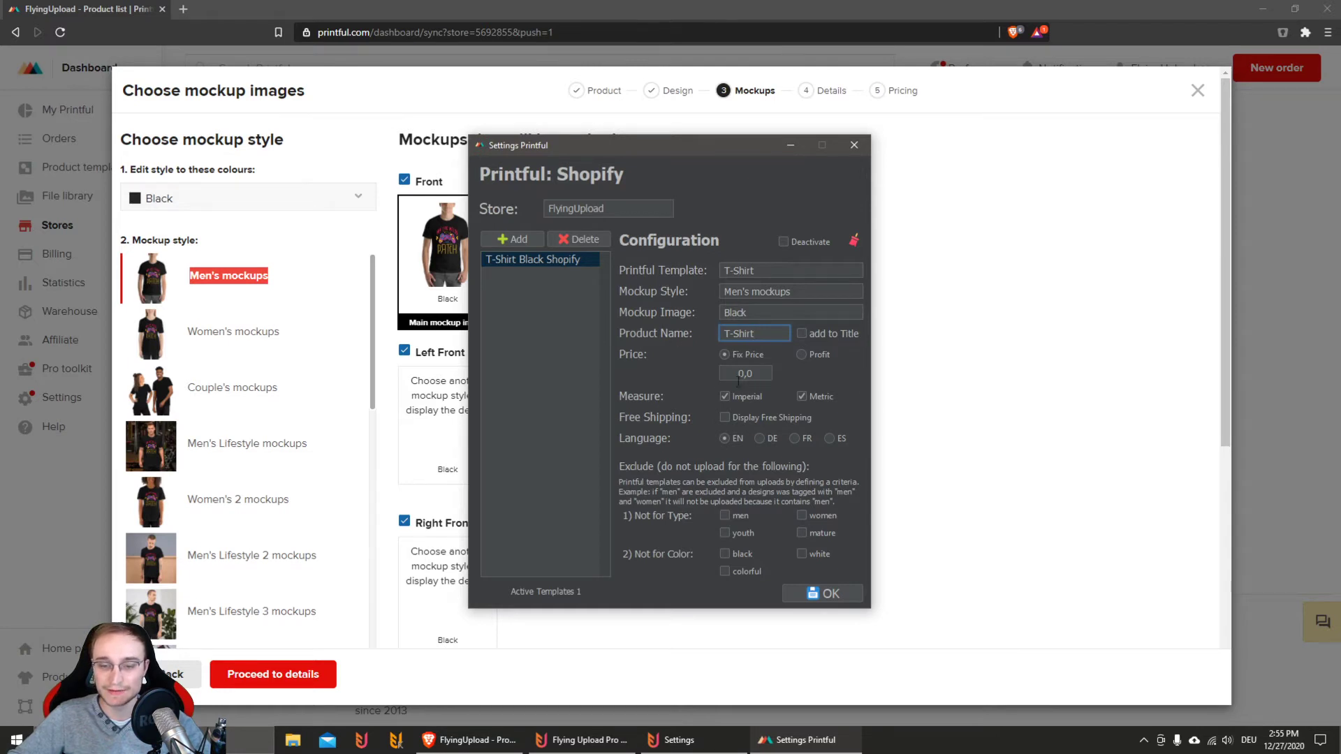
Price by a profit of 10, skip white and colorful designs, and confirm the template
{"action": "left_click", "coordinate": [803, 355]}
{"action": "type", "text": "10"}
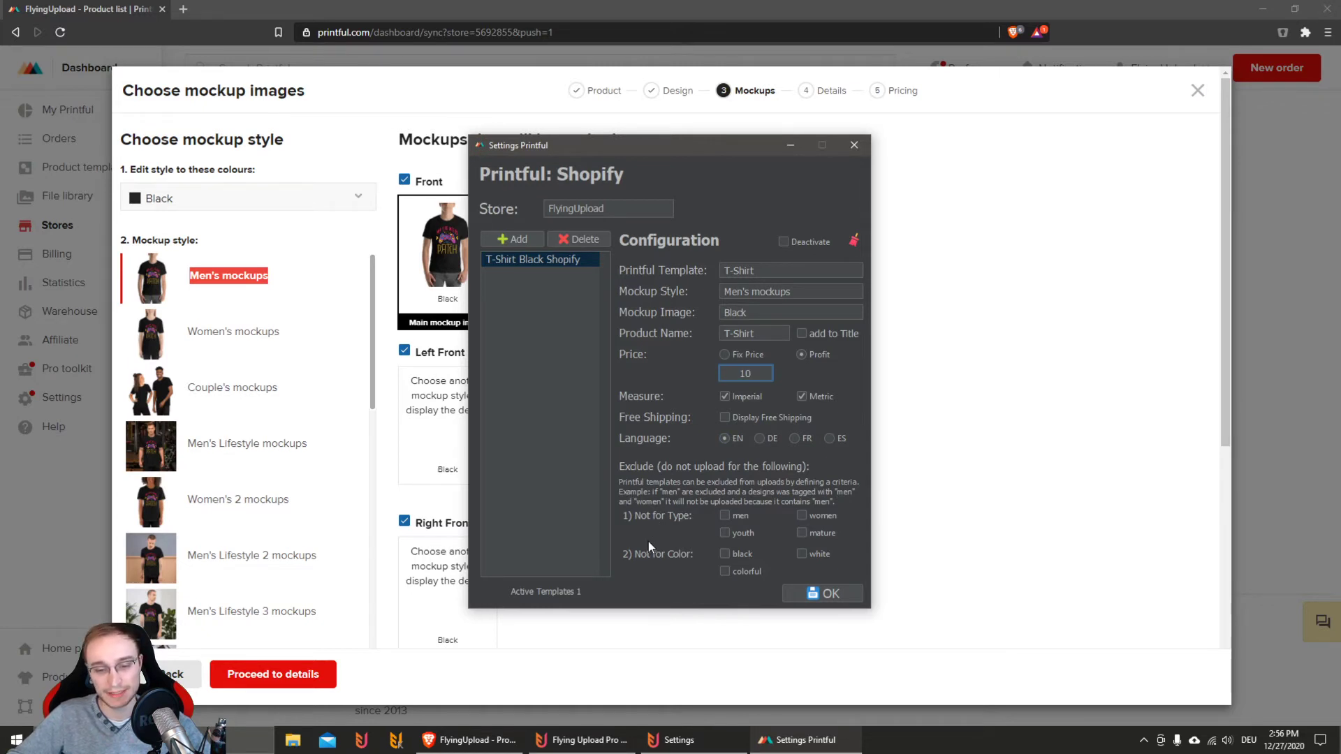
{"action": "left_click", "coordinate": [724, 571]}
{"action": "left_click", "coordinate": [802, 553]}
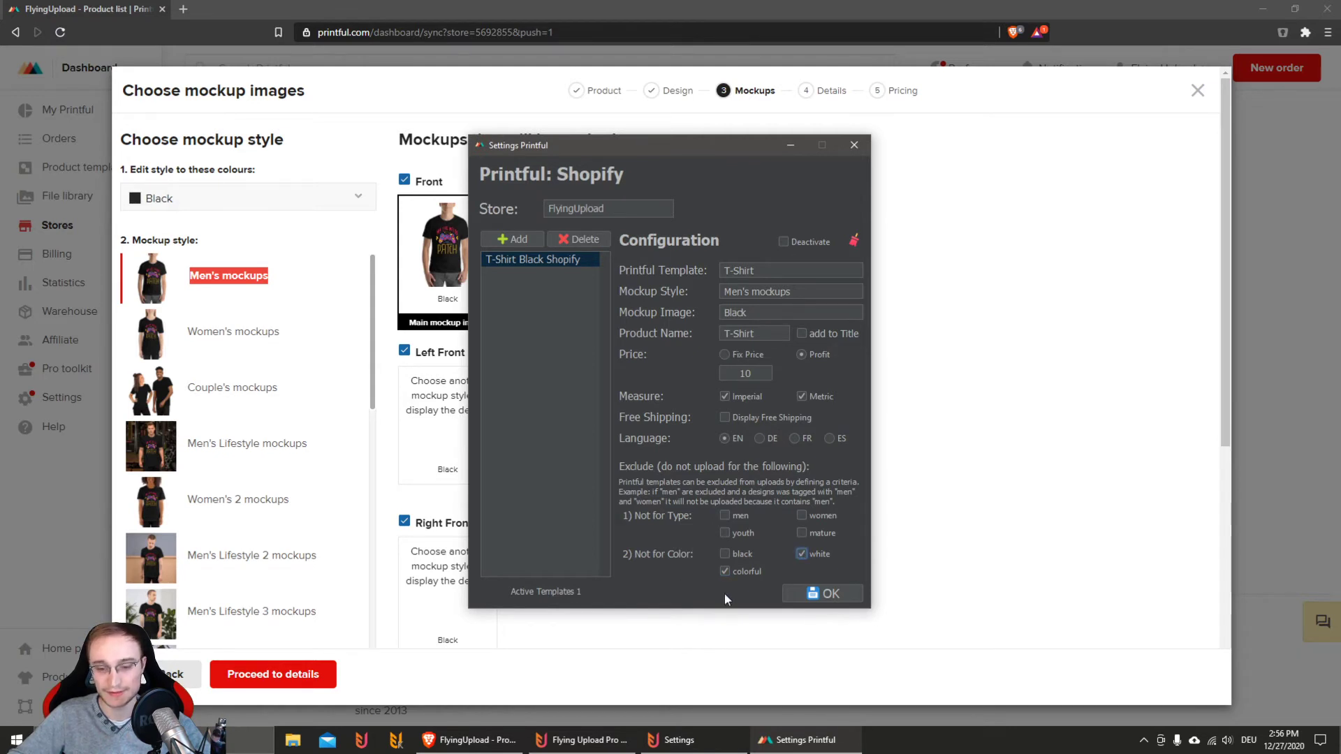
{"action": "left_click", "coordinate": [839, 593]}
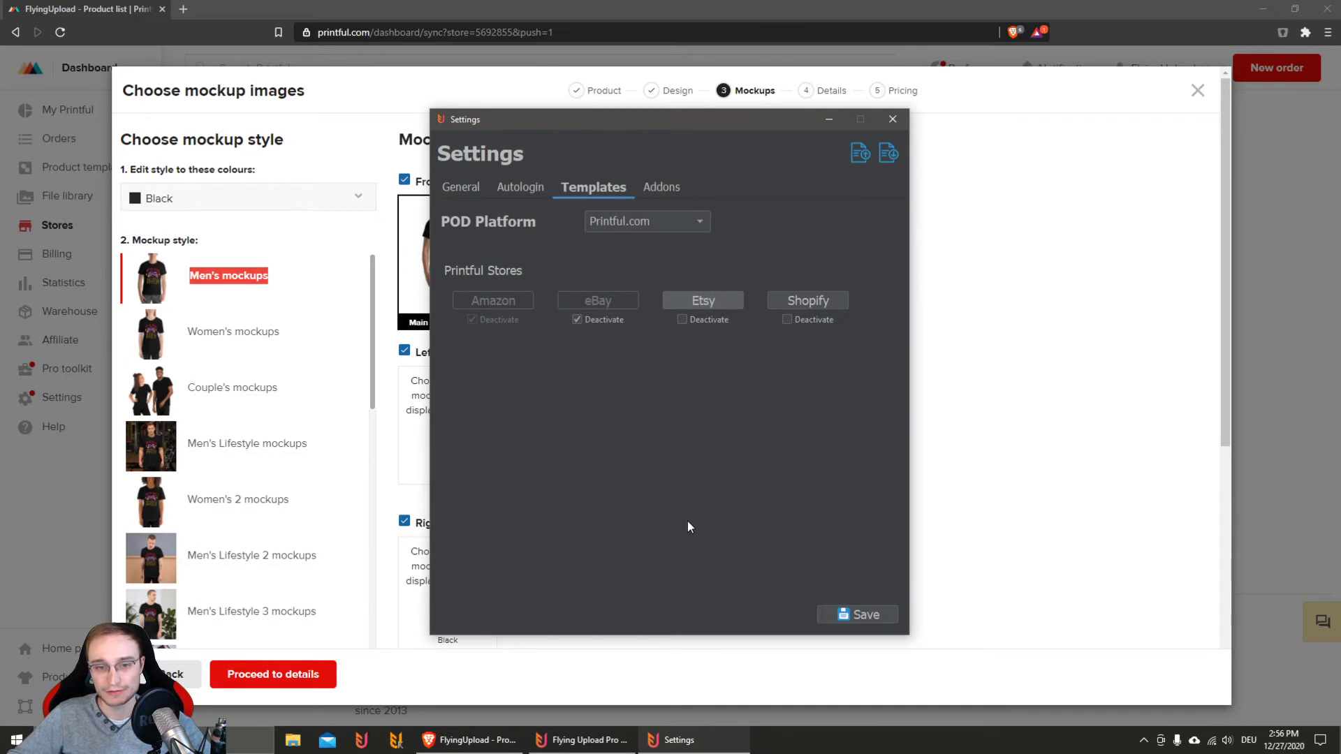
Save the settings and start uploading the valid designs to Printful.com using account1
{"action": "left_click", "coordinate": [860, 617]}
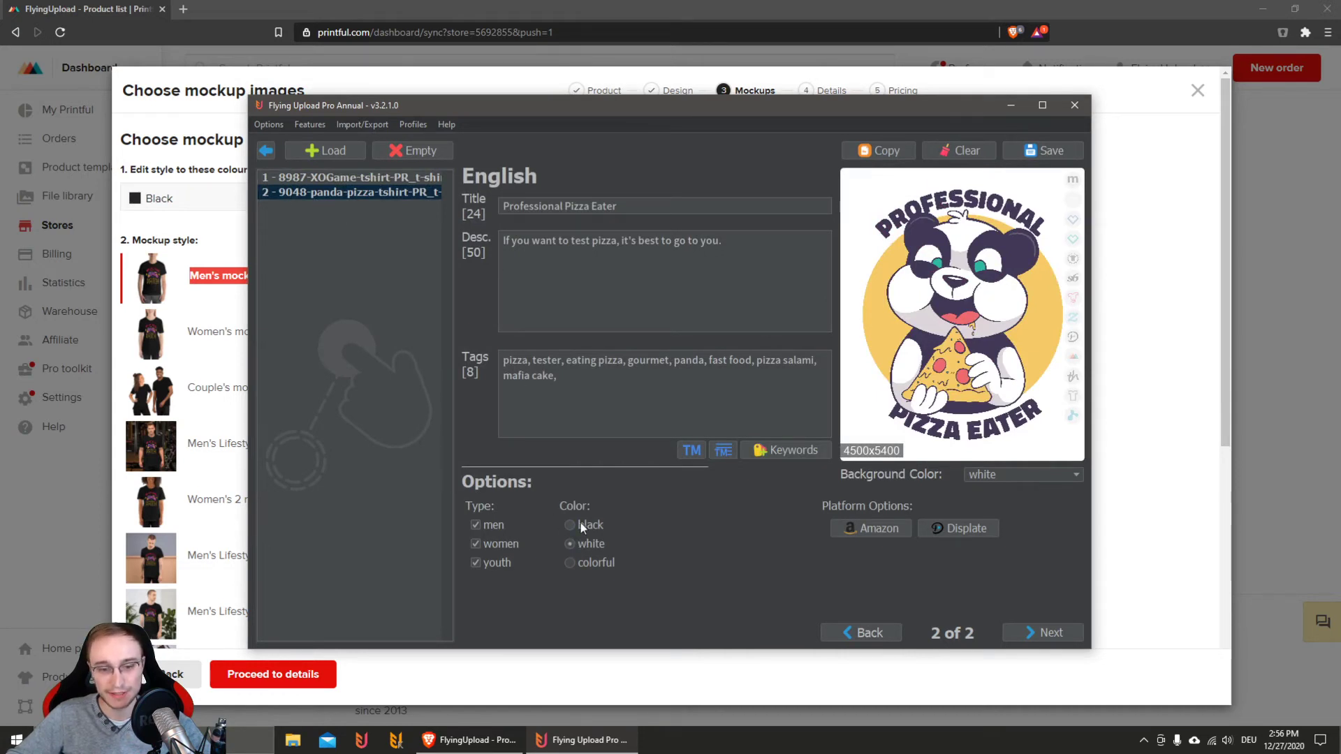
{"action": "left_click", "coordinate": [269, 152]}
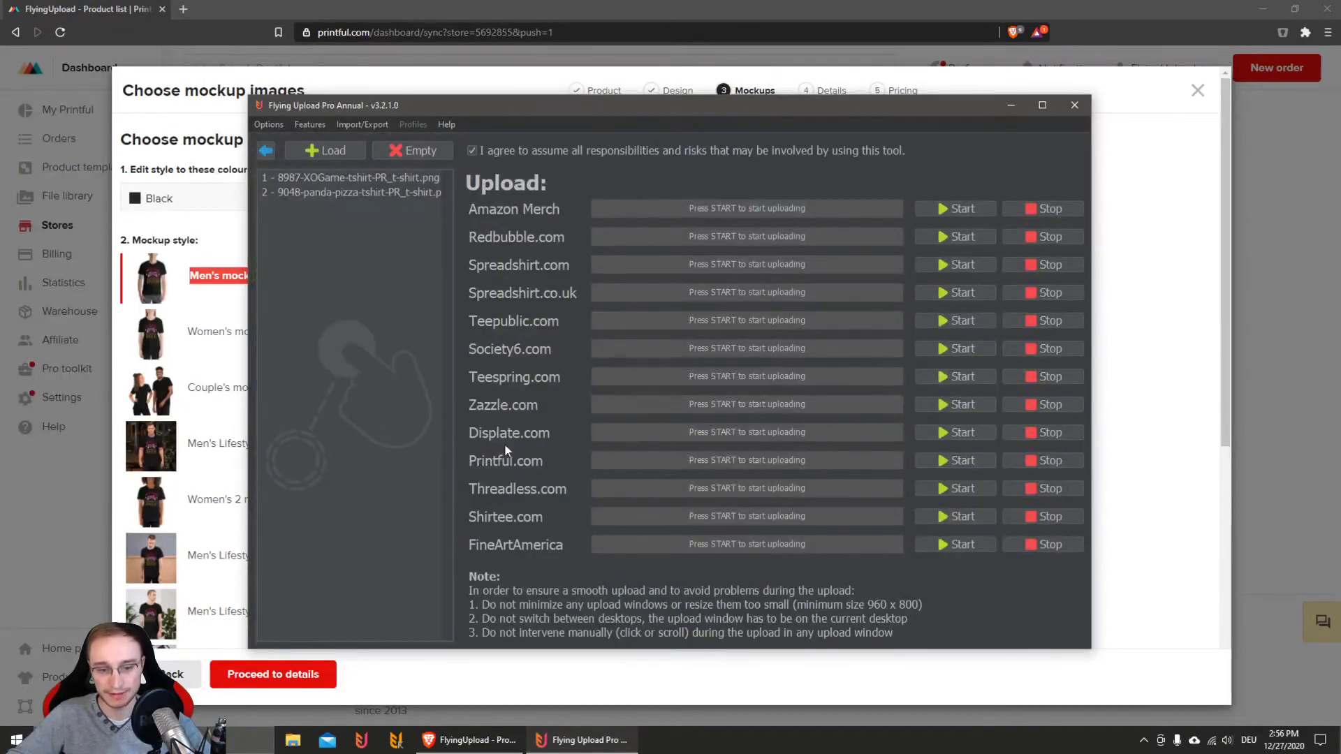
{"action": "left_click", "coordinate": [959, 460]}
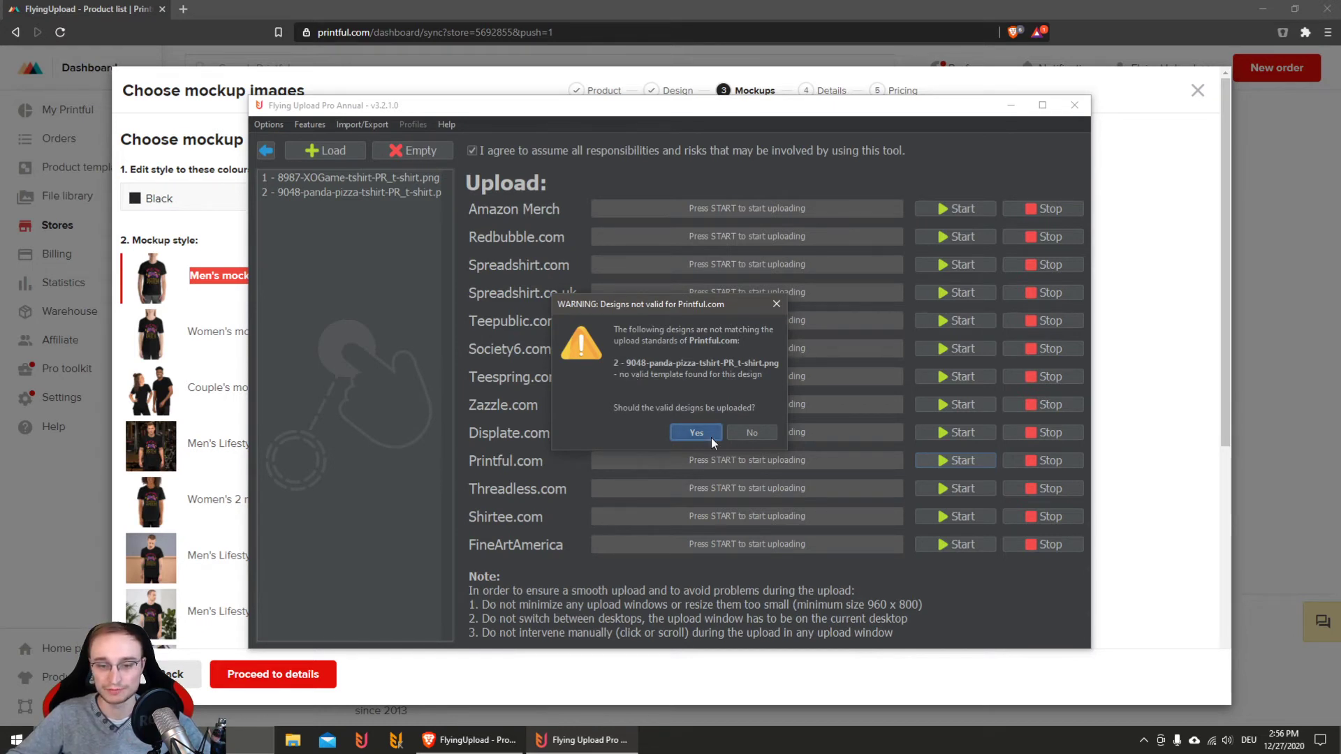
{"action": "left_click", "coordinate": [695, 432]}
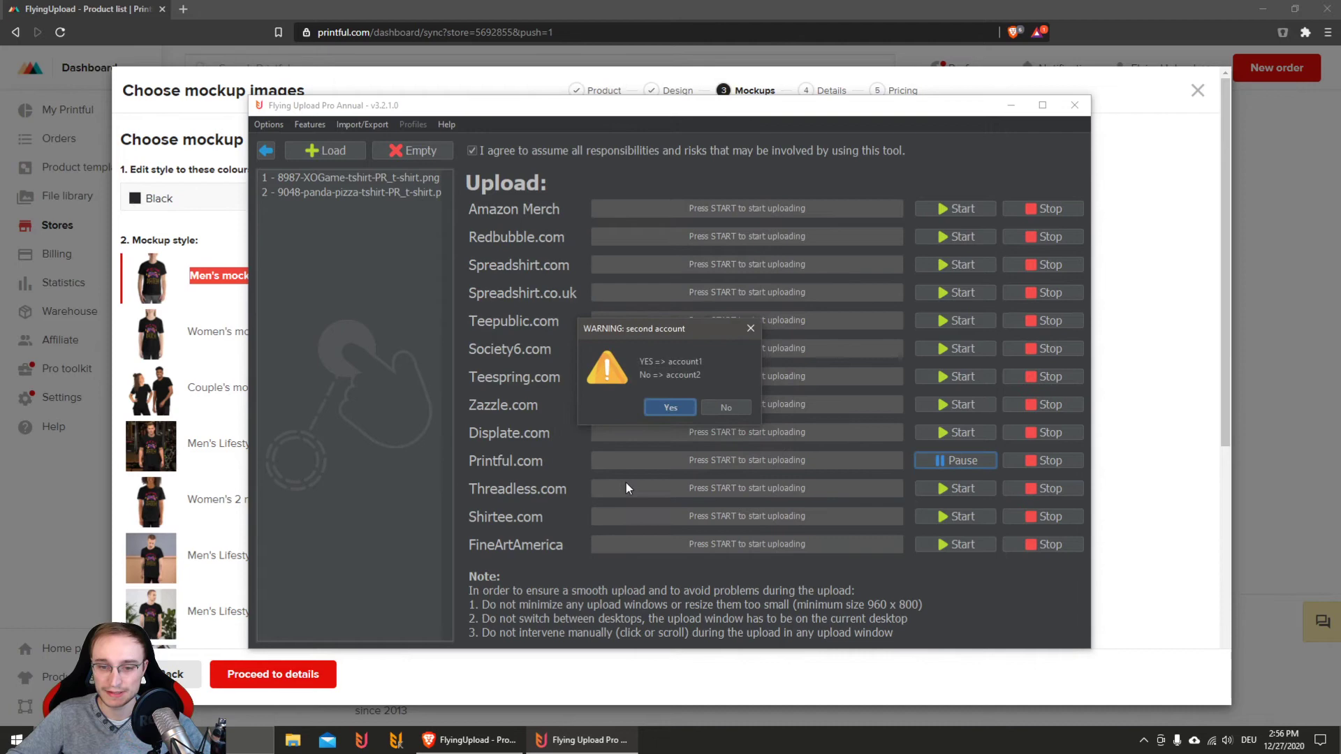
{"action": "left_click", "coordinate": [668, 407]}
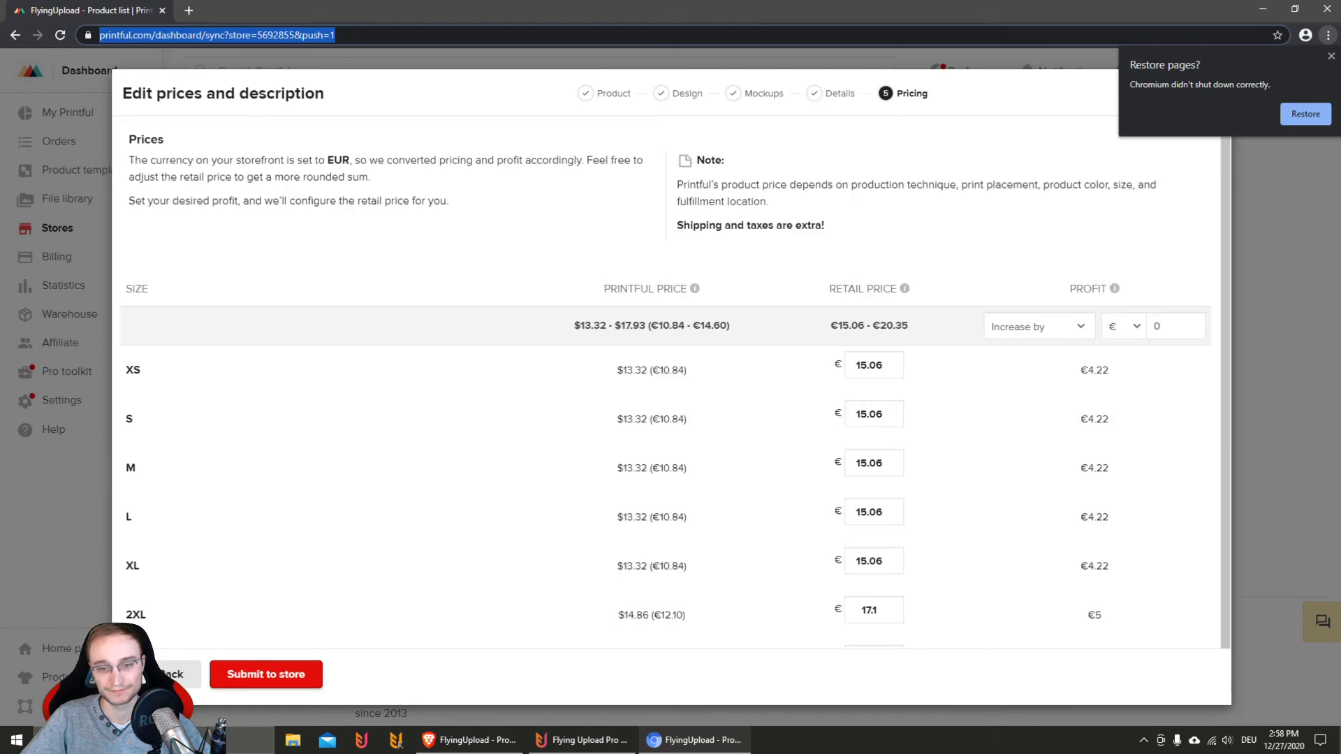
{"action": "type", "text": "19.95"}
Fill 19.95 as each size's retail price and submit the Love Always Wins T-shirt
{"action": "key", "text": "Tab"}
{"action": "type", "text": "19.95"}
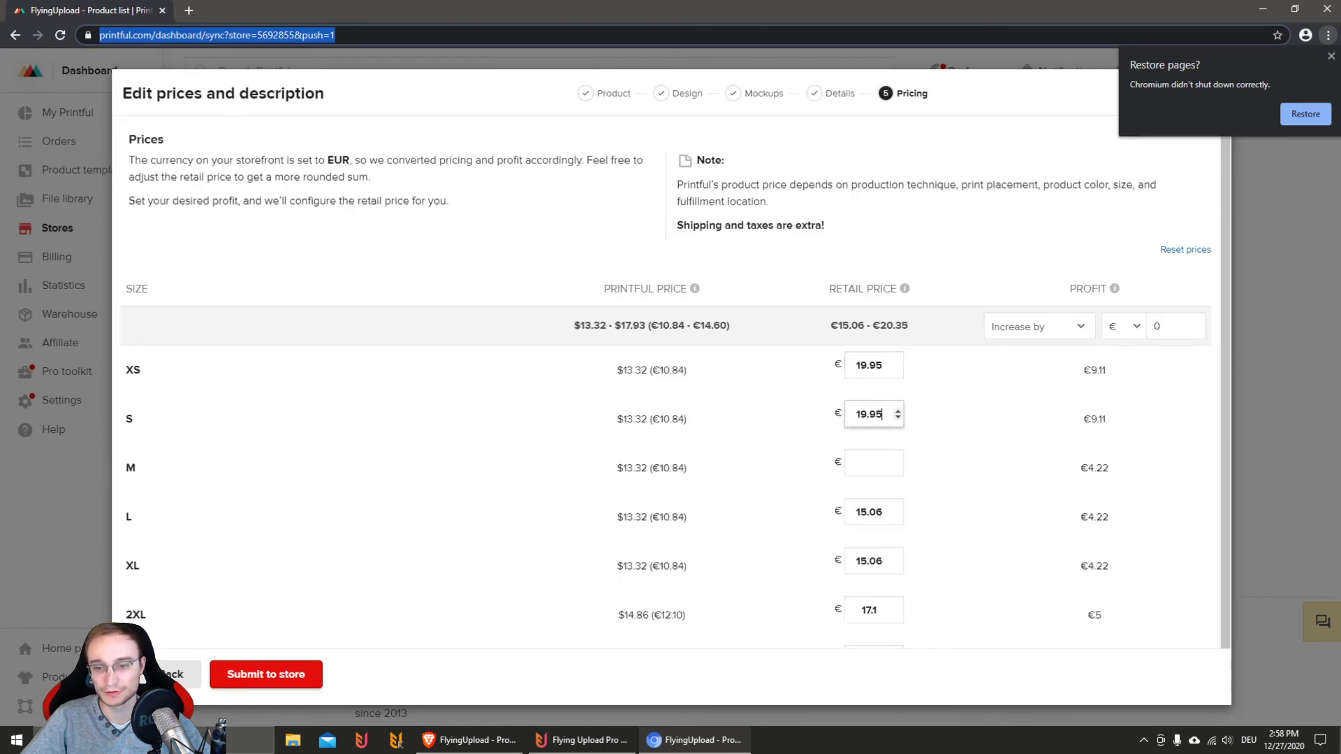
{"action": "key", "text": "Tab"}
{"action": "type", "text": "19.95"}
{"action": "key", "text": "Tab"}
{"action": "type", "text": "19.95"}
{"action": "key", "text": "Tab"}
{"action": "type", "text": "19.95"}
{"action": "key", "text": "Tab"}
{"action": "type", "text": "19.95"}
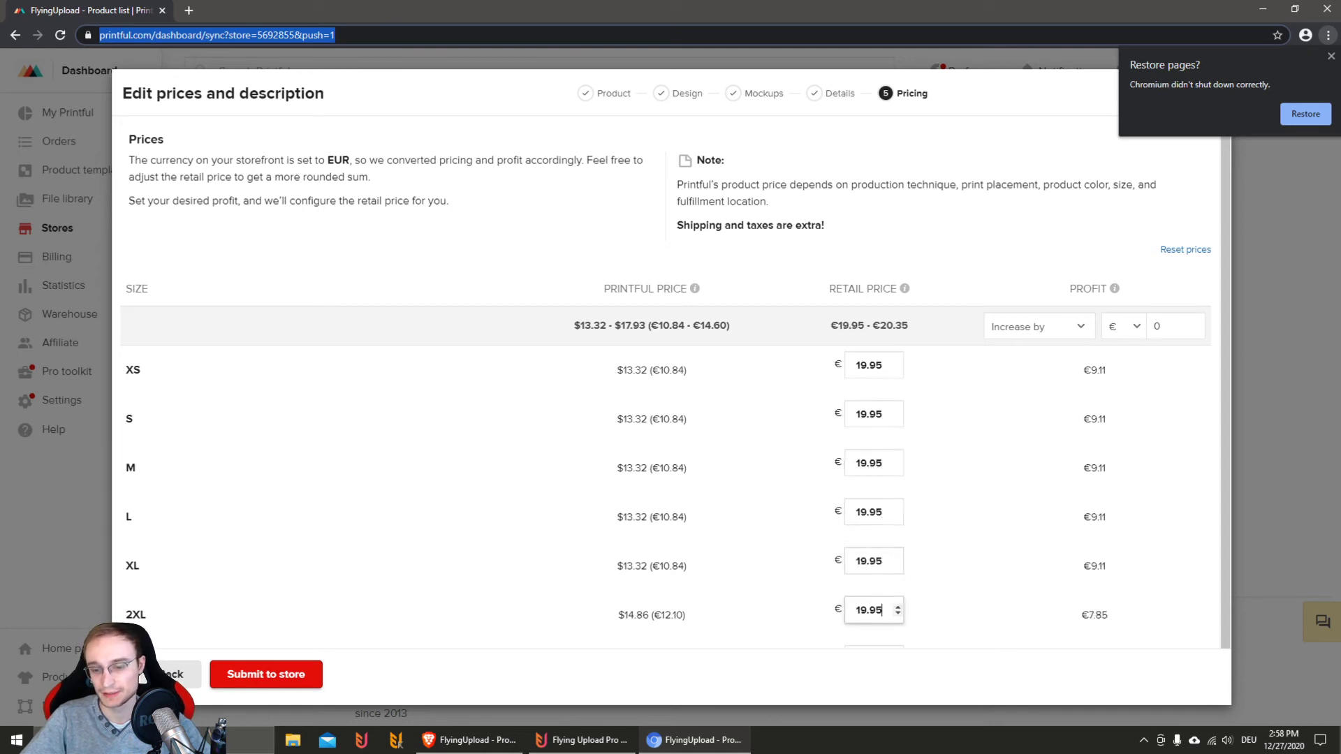
{"action": "key", "text": "Return"}
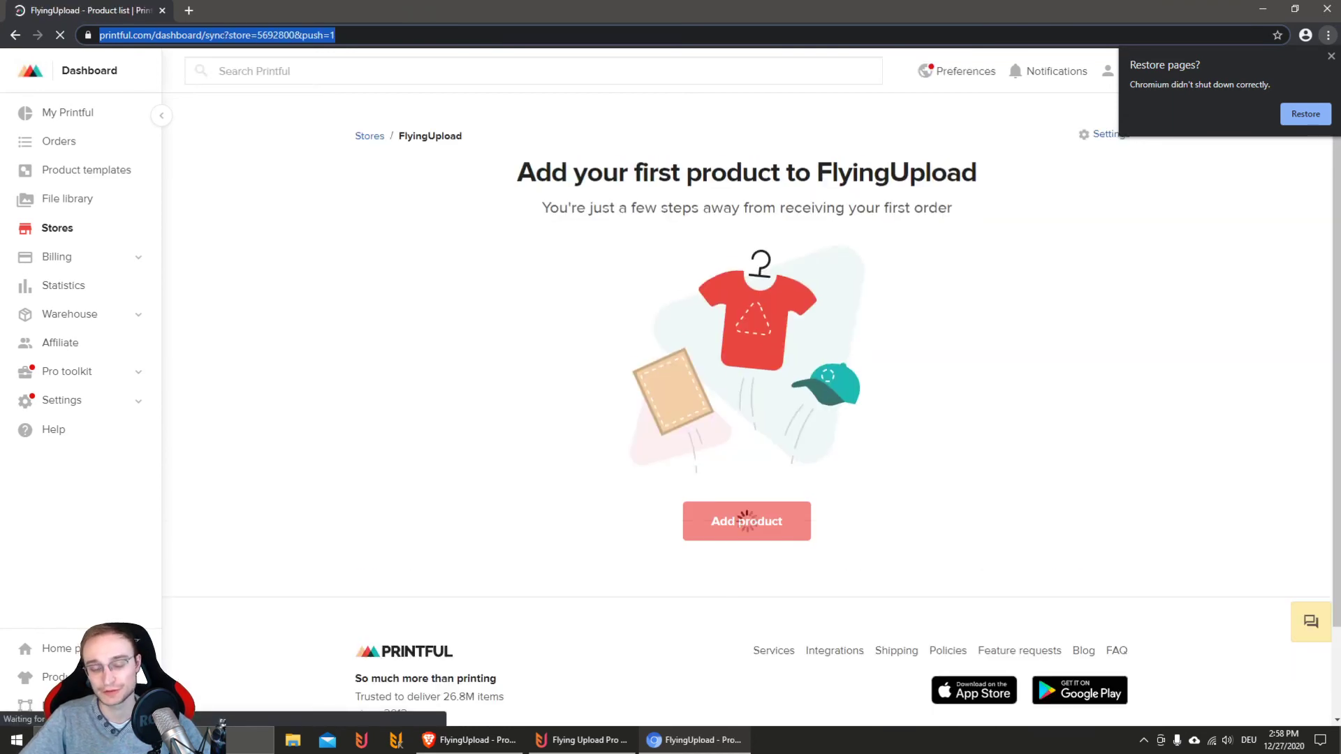
Add a new product from the saved T-Shirt template and proceed to mockups
{"action": "left_click", "coordinate": [746, 572]}
{"action": "left_click", "coordinate": [279, 145]}
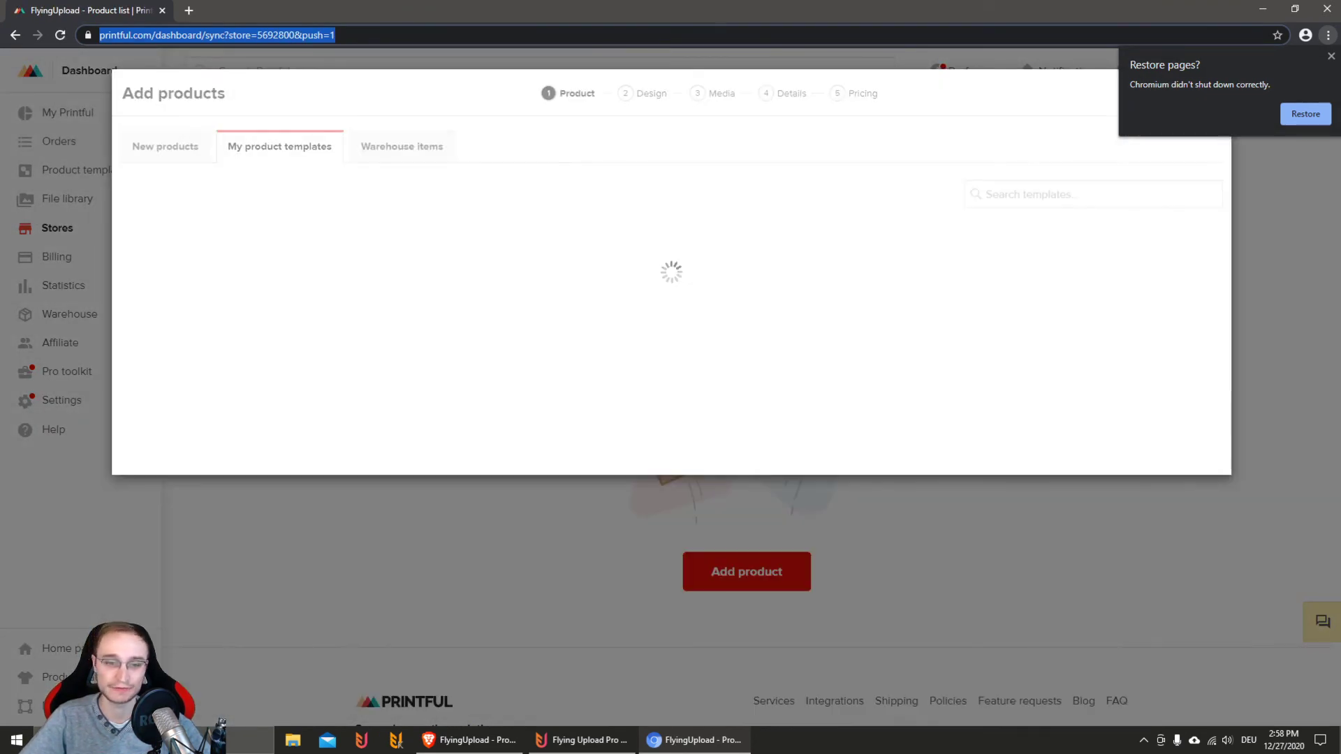
{"action": "type", "text": "T-Shirt"}
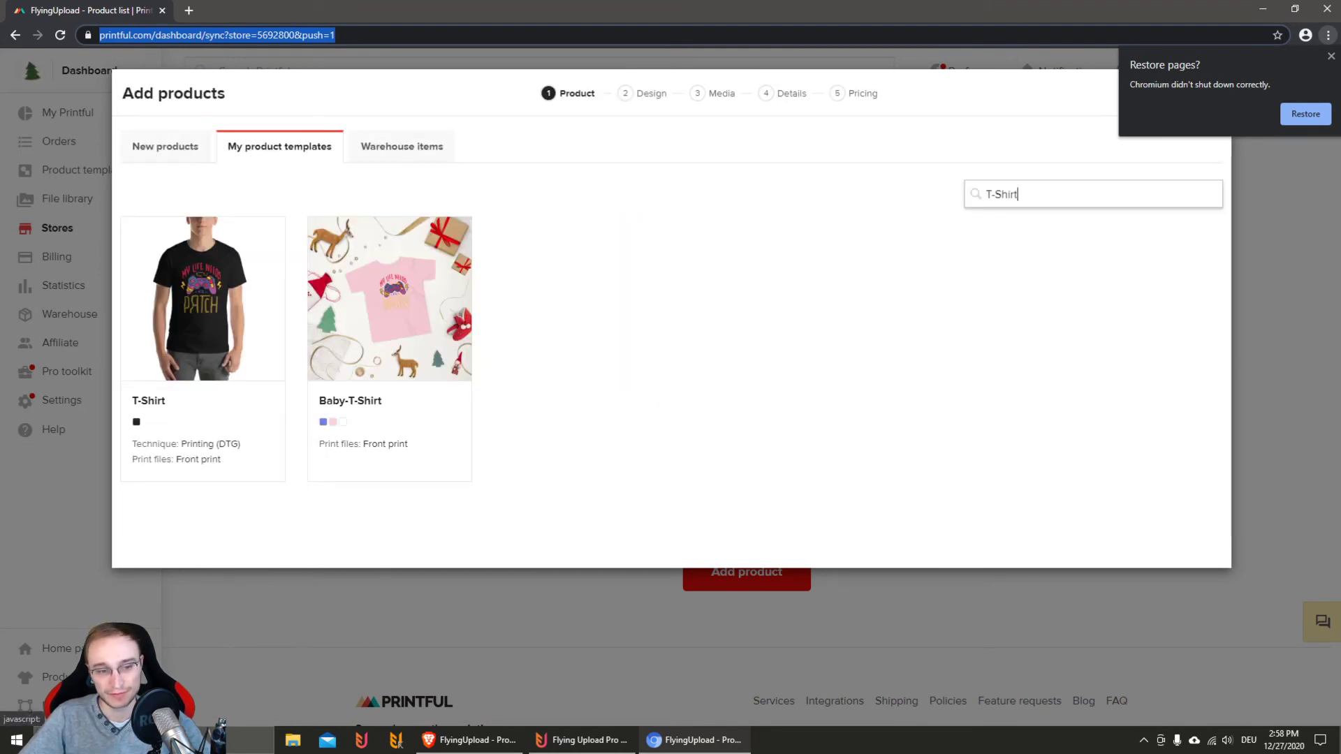
{"action": "left_click", "coordinate": [203, 315]}
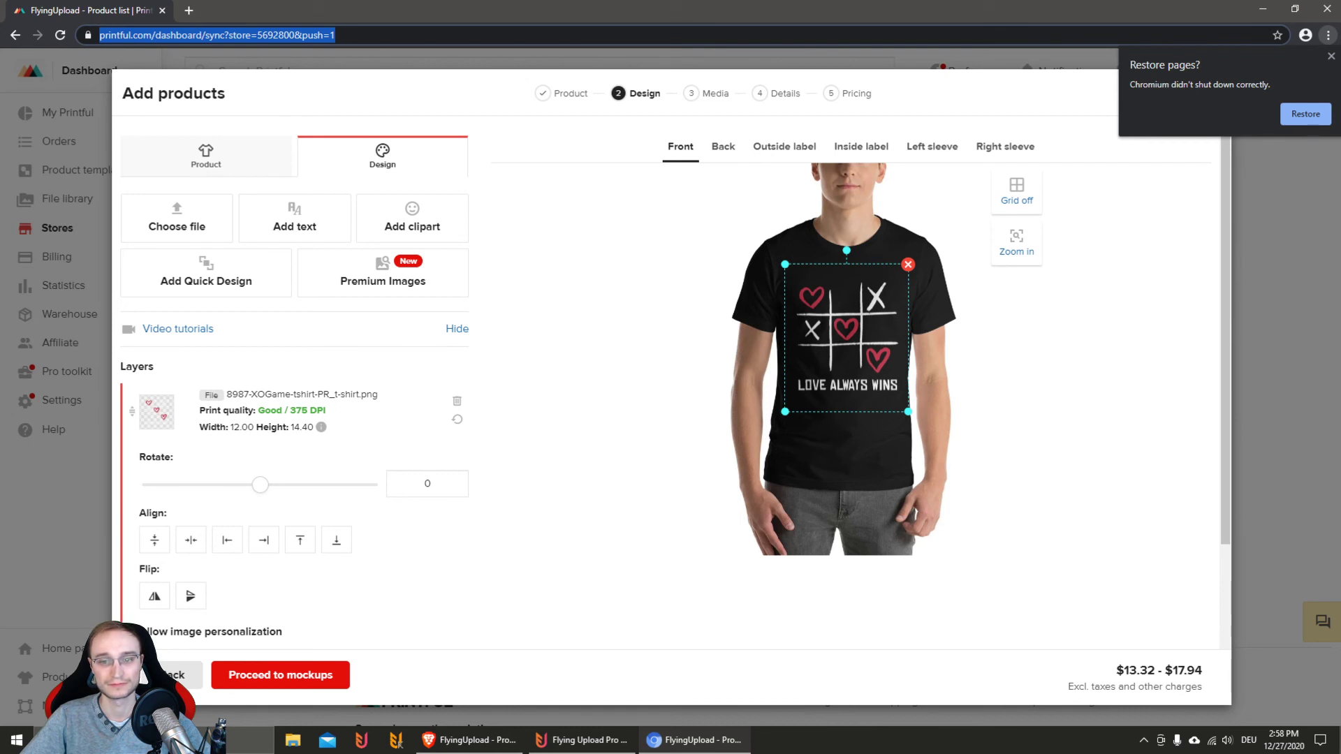
{"action": "left_click", "coordinate": [280, 674]}
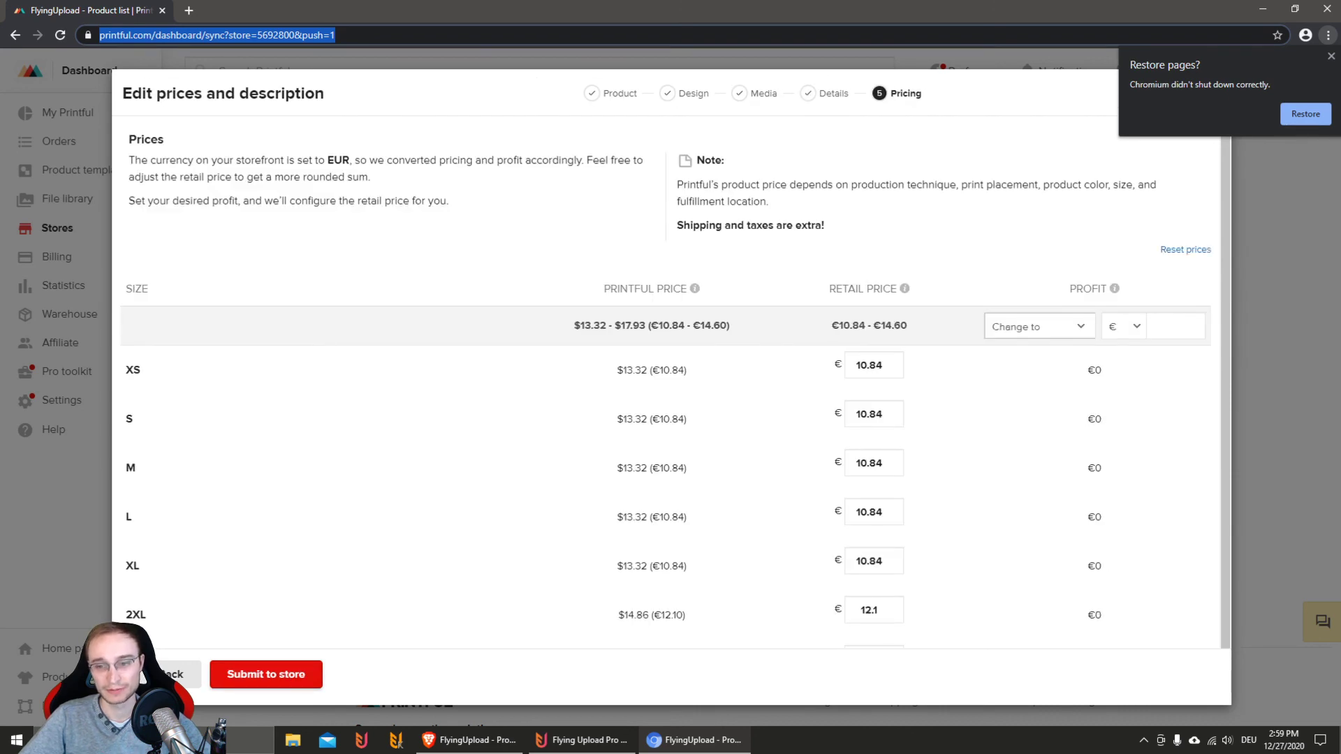
{"action": "type", "text": "10.0"}
Submit the Love Always Wins T-shirt to the second FlyingUpload store
{"action": "key", "text": "Return"}
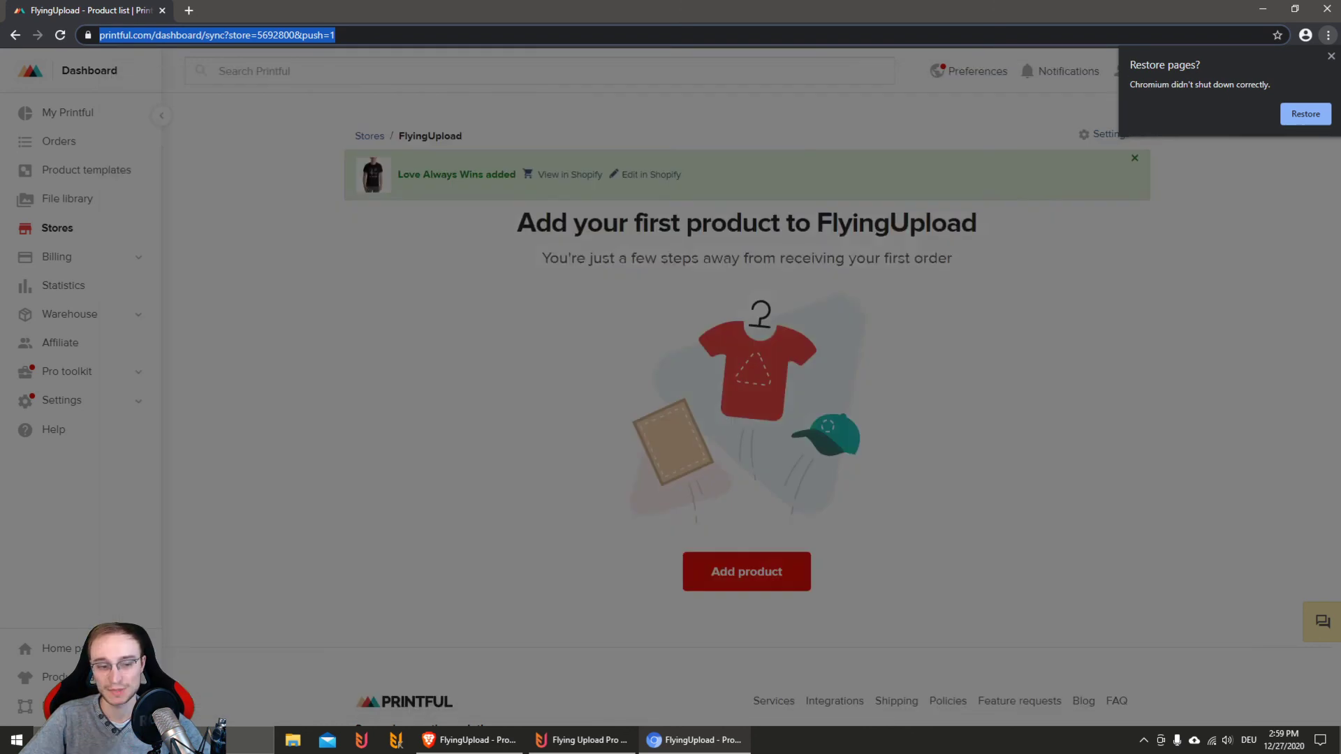